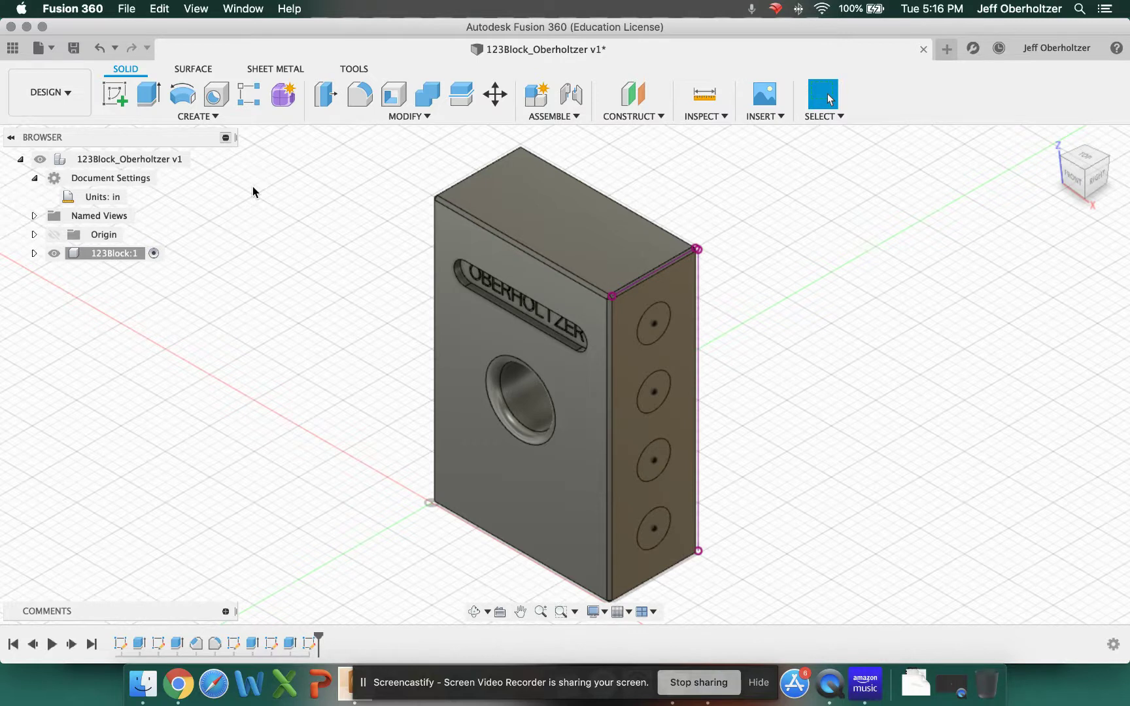
# Extrude the four side-face circles -2 in as a Cut to form holes
pyautogui.click(148, 98)
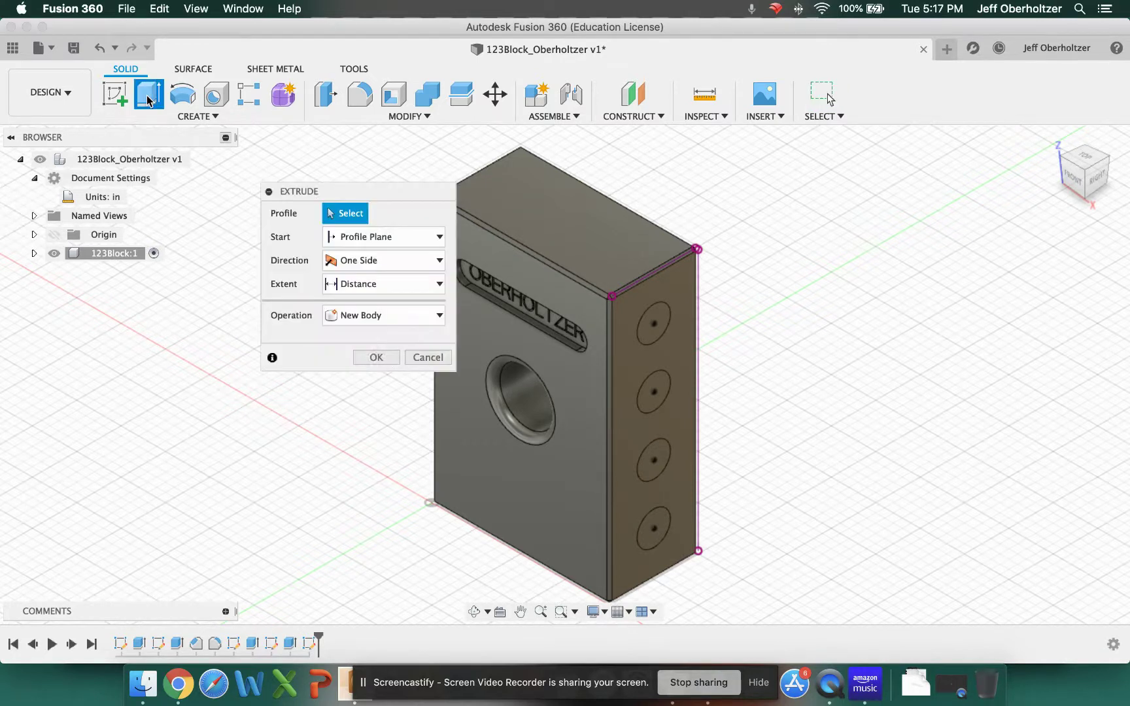
pyautogui.moveTo(390, 196); pyautogui.dragTo(333, 192)
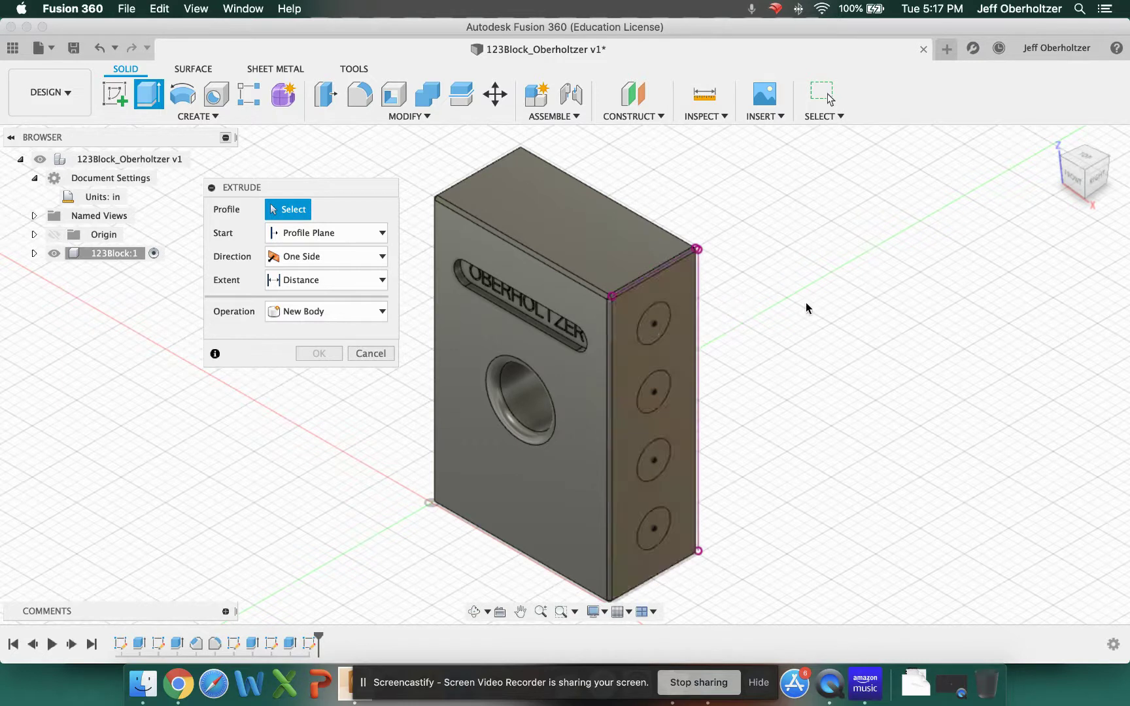
pyautogui.click(654, 325)
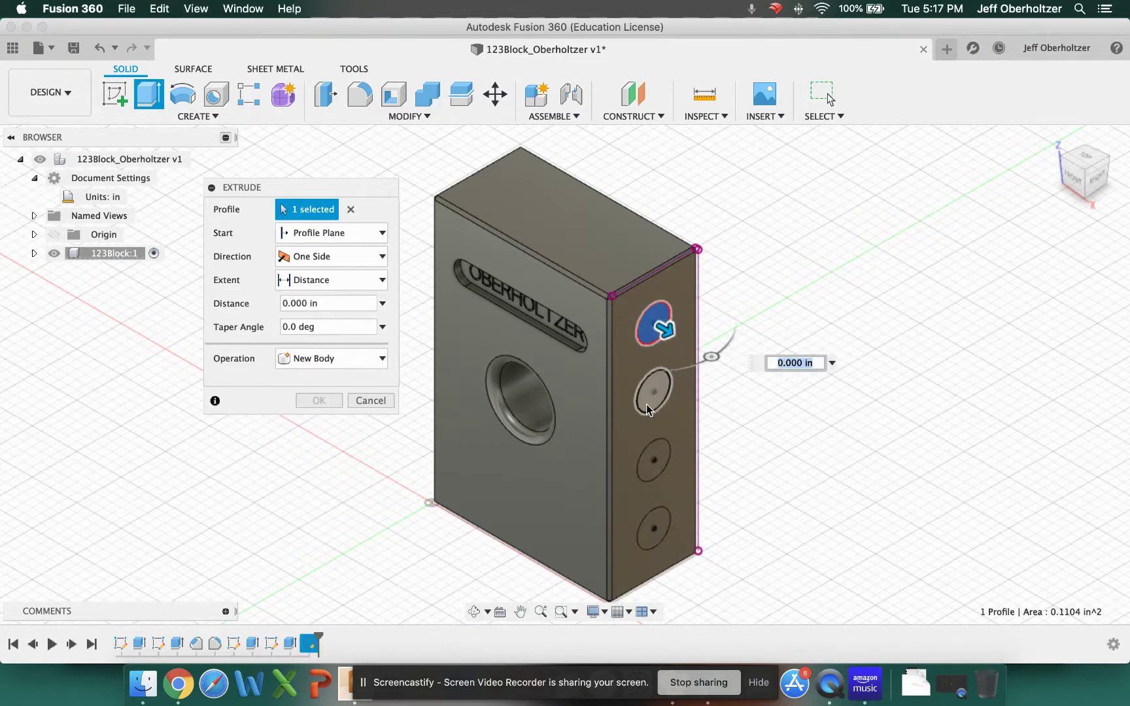
pyautogui.click(648, 407)
pyautogui.click(660, 462)
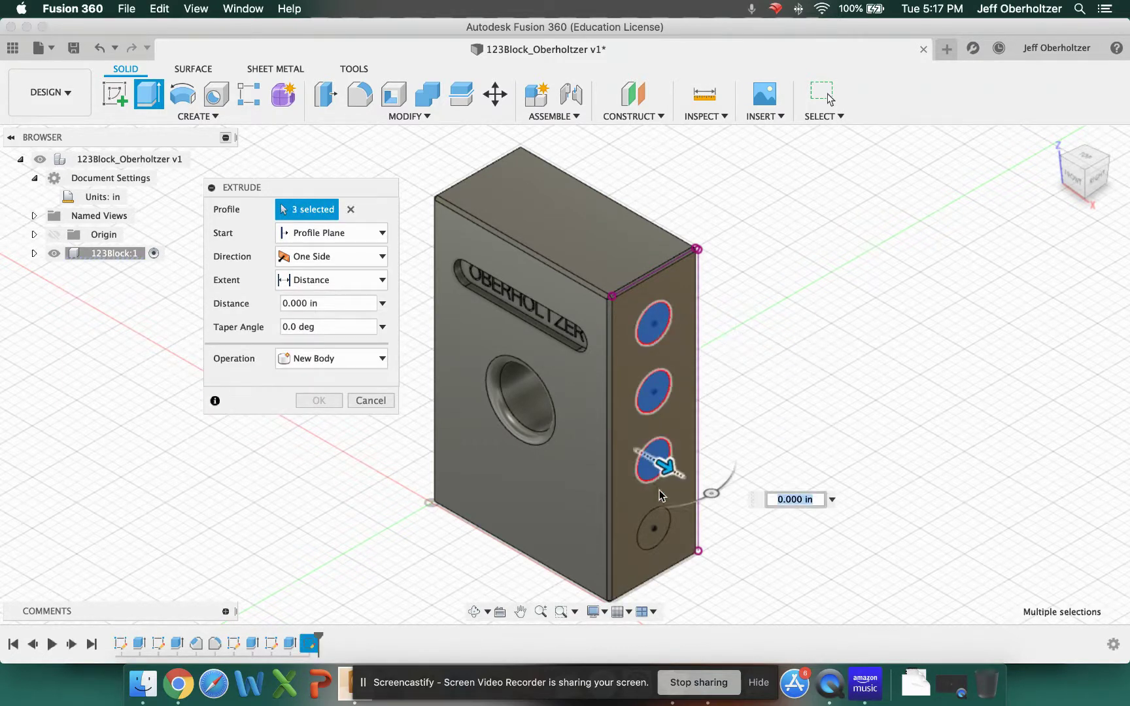
pyautogui.click(656, 525)
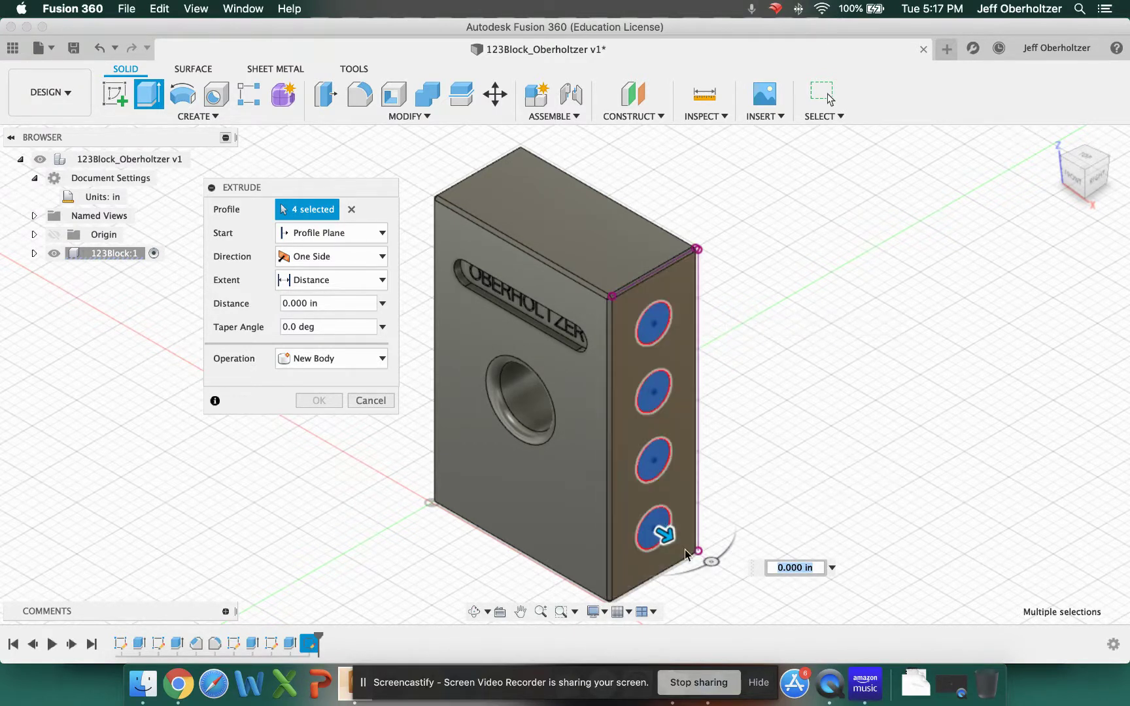
pyautogui.moveTo(667, 536)
pyautogui.mouseDown()
pyautogui.moveTo(462, 418)
pyautogui.moveTo(478, 452)
pyautogui.moveTo(661, 542)
pyautogui.mouseUp()
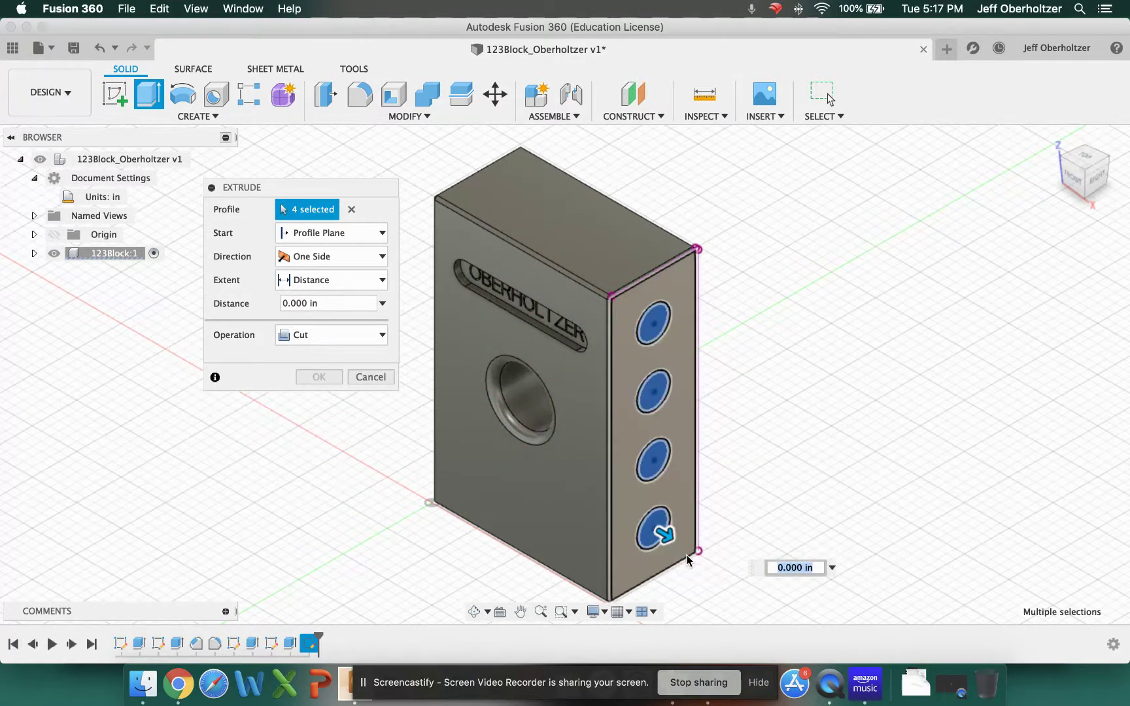
pyautogui.click(307, 304)
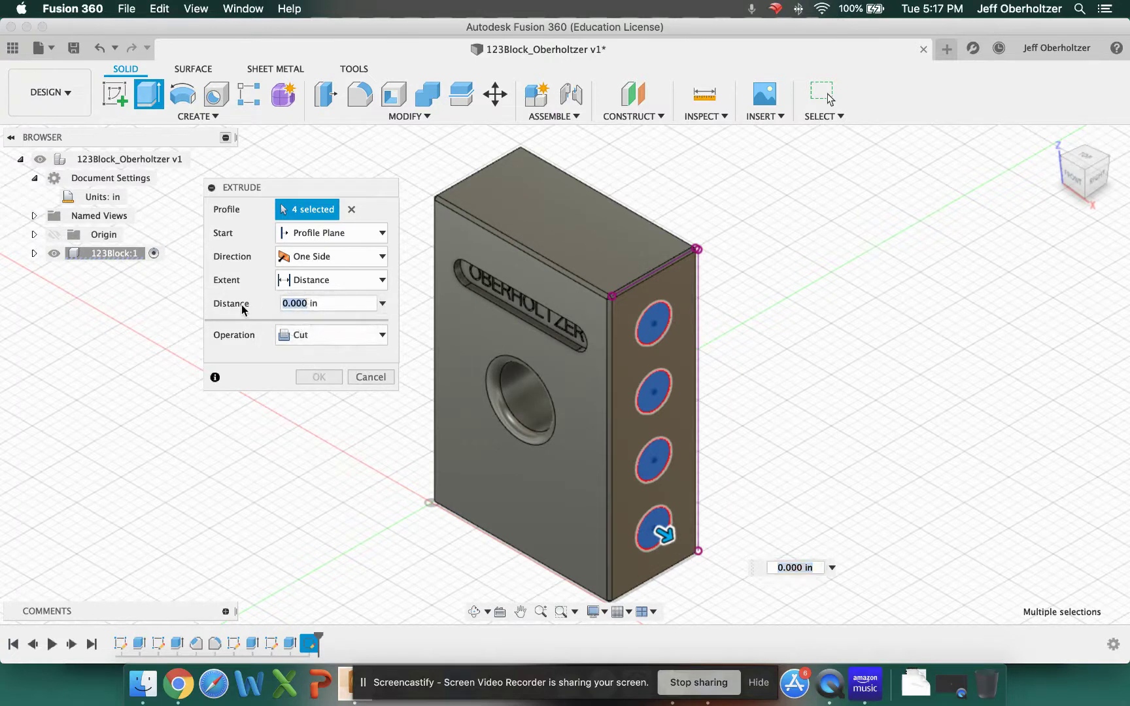
pyautogui.write('-2')
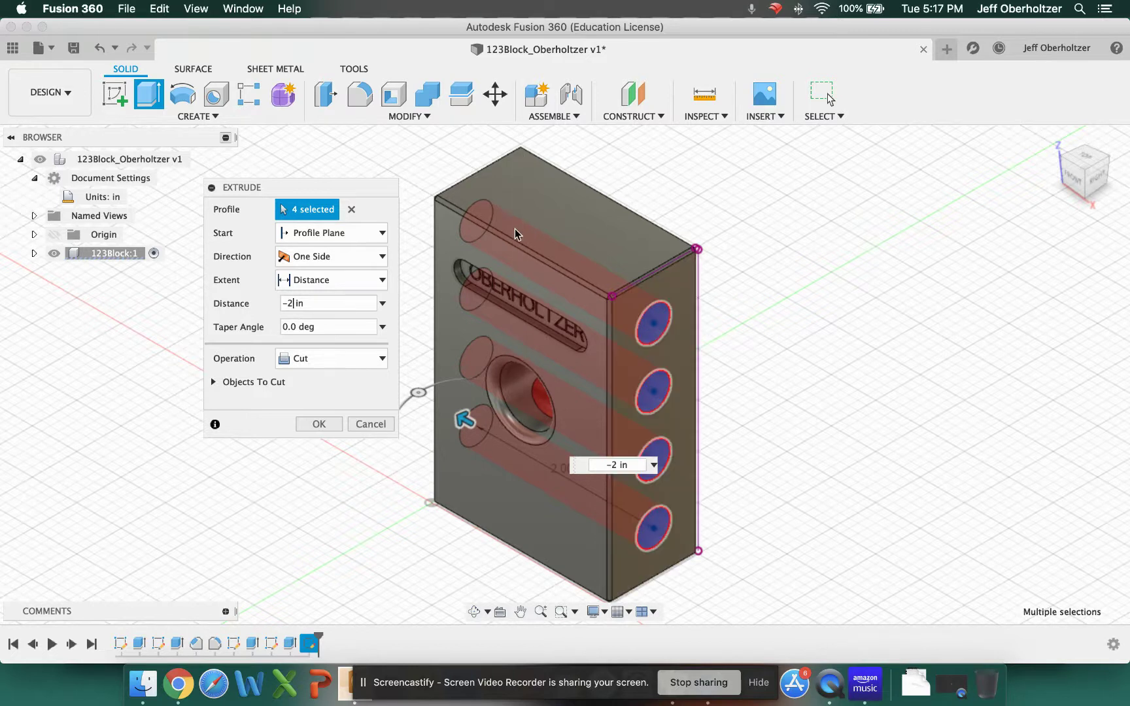
pyautogui.click(331, 426)
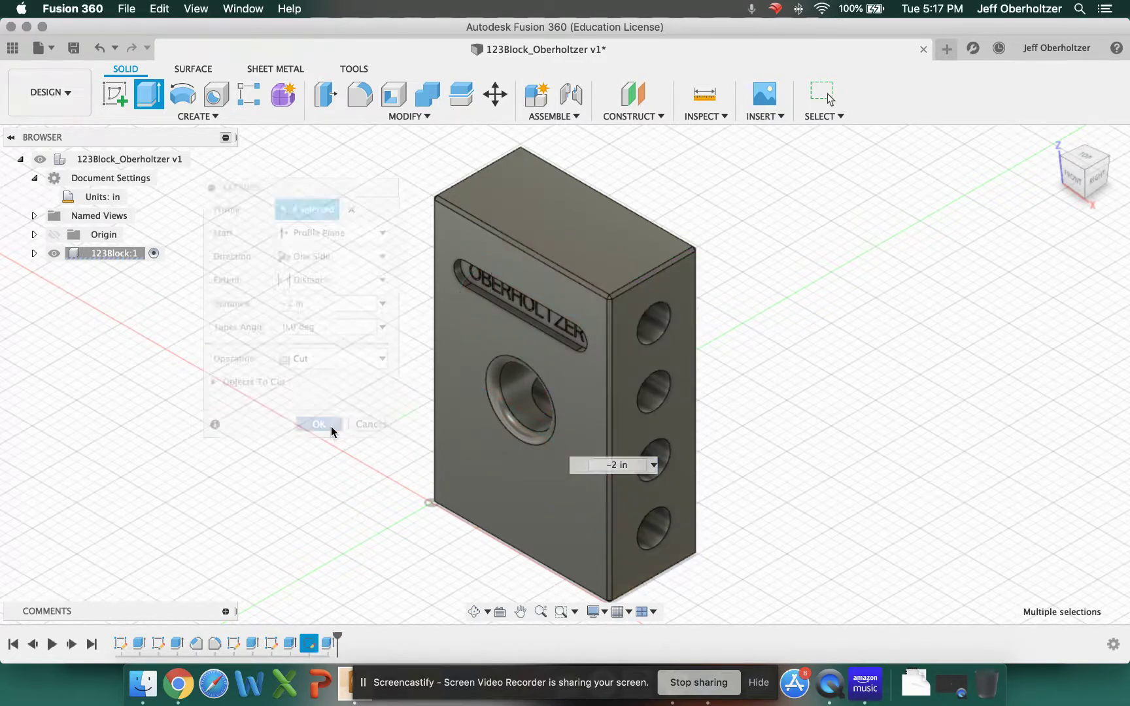
# Check the block from the right, front and front-right ViewCube views
pyautogui.click(1084, 173)
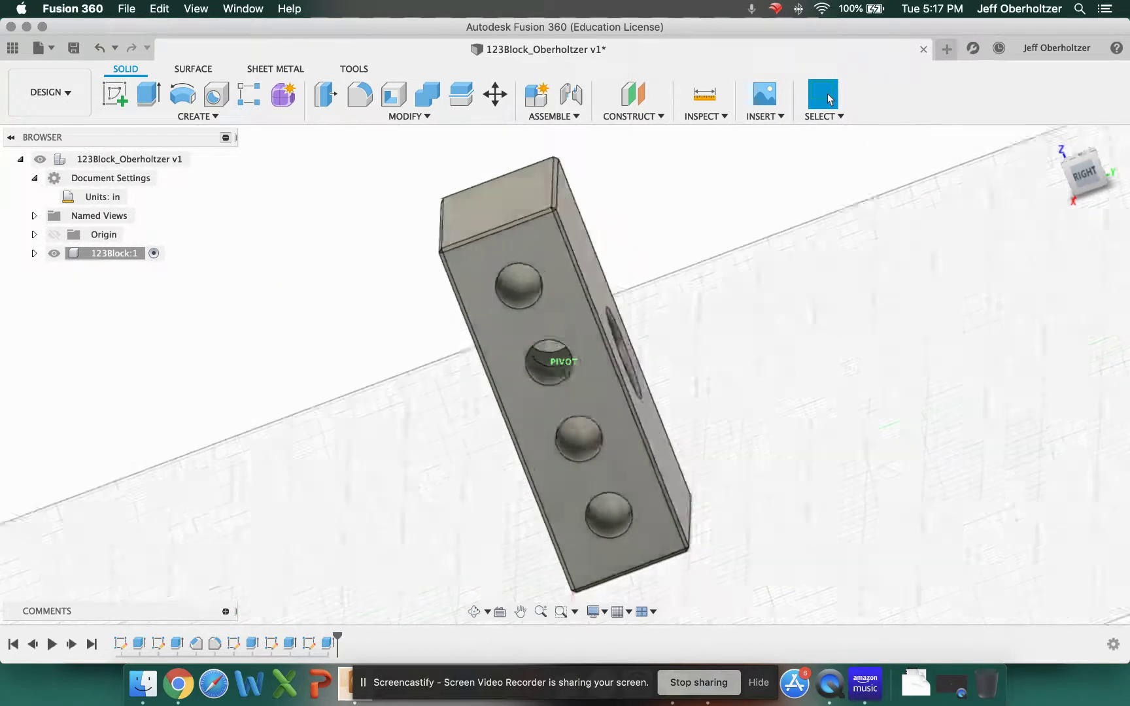
pyautogui.click(1083, 181)
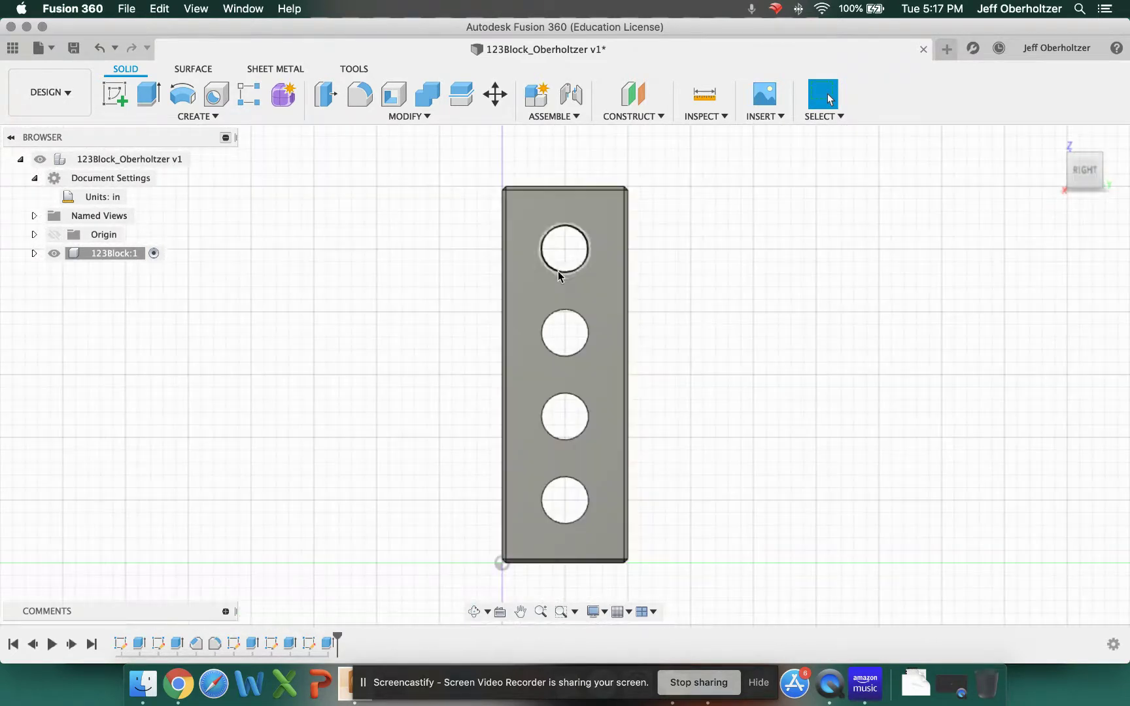
pyautogui.click(1062, 172)
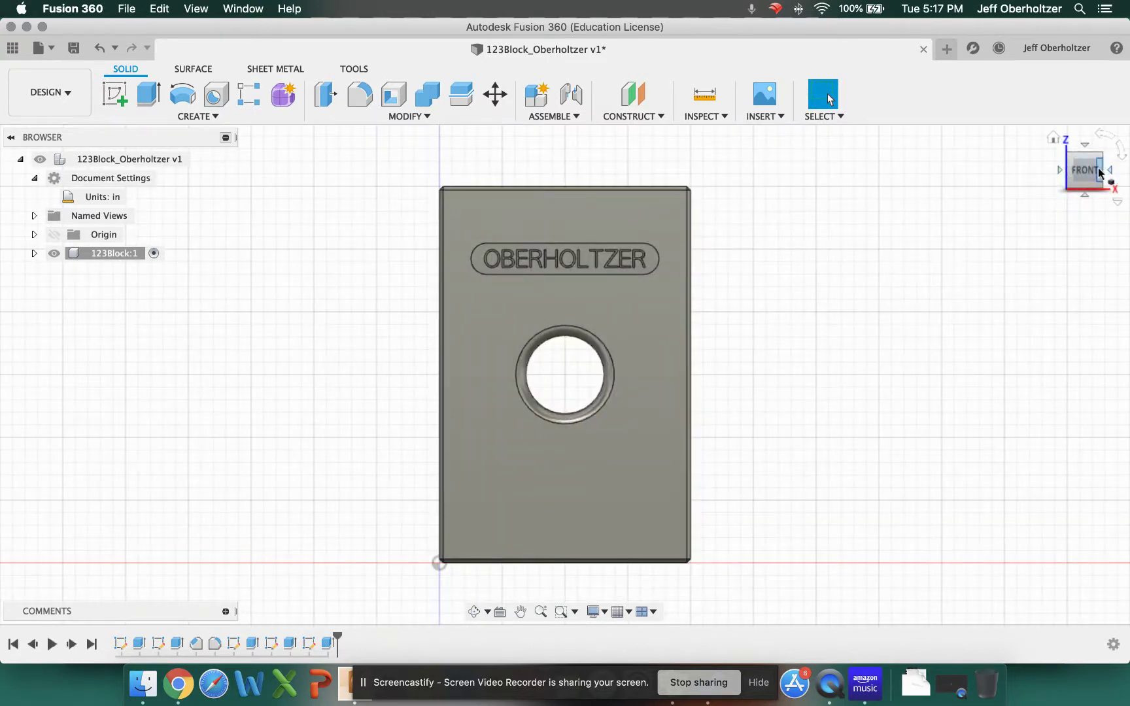
pyautogui.click(1101, 172)
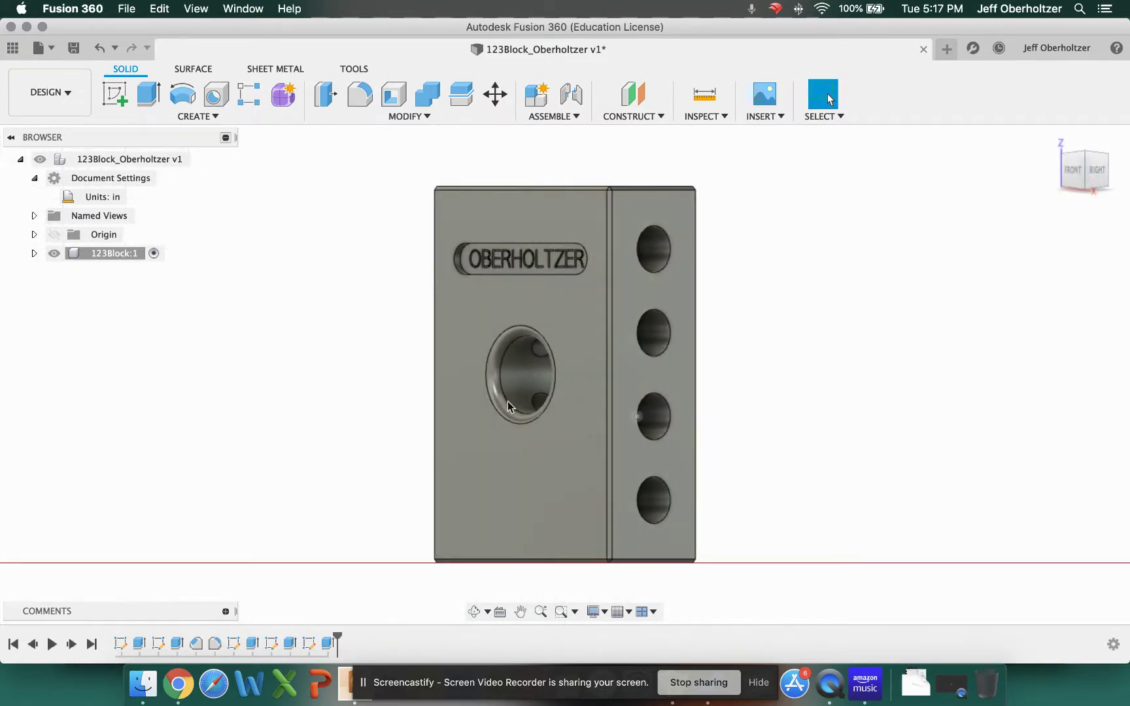
pyautogui.scroll(-4, 523, 395)
pyautogui.scroll(3, 525, 395)
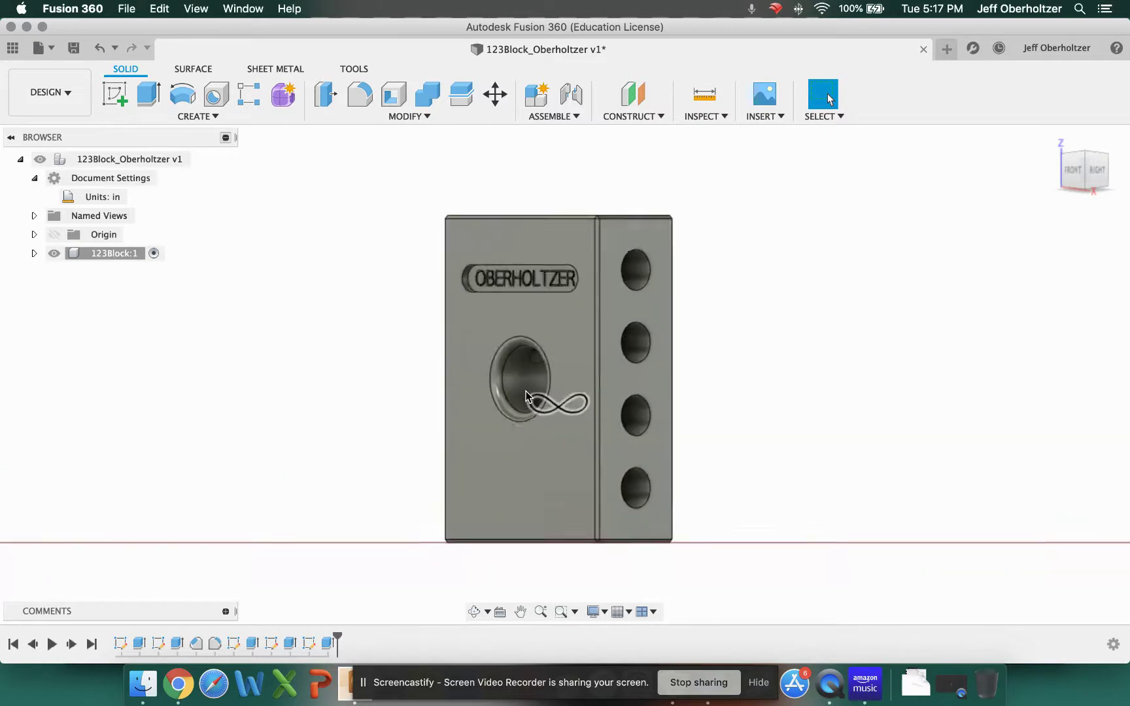
pyautogui.scroll(6, 526, 395)
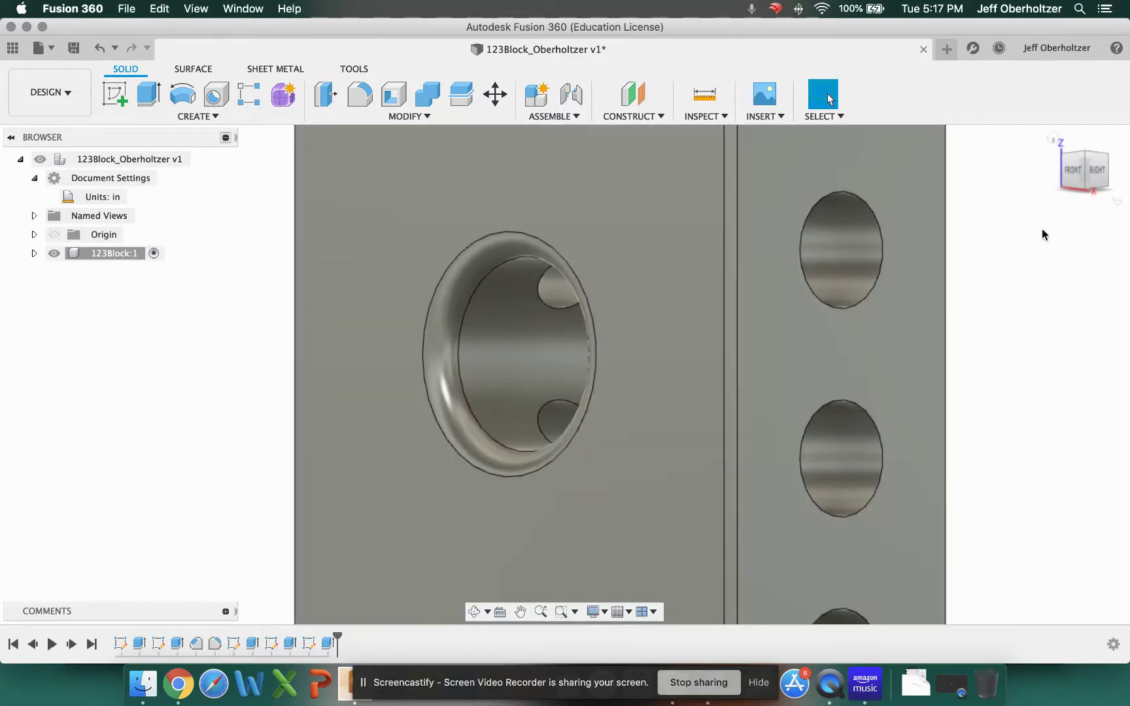
# Orbit and zoom to inspect the side holes and lettering from angled views
pyautogui.keyDown('shift'); pyautogui.moveTo(560, 366); pyautogui.dragTo(490, 405, button='middle'); pyautogui.keyUp('shift')
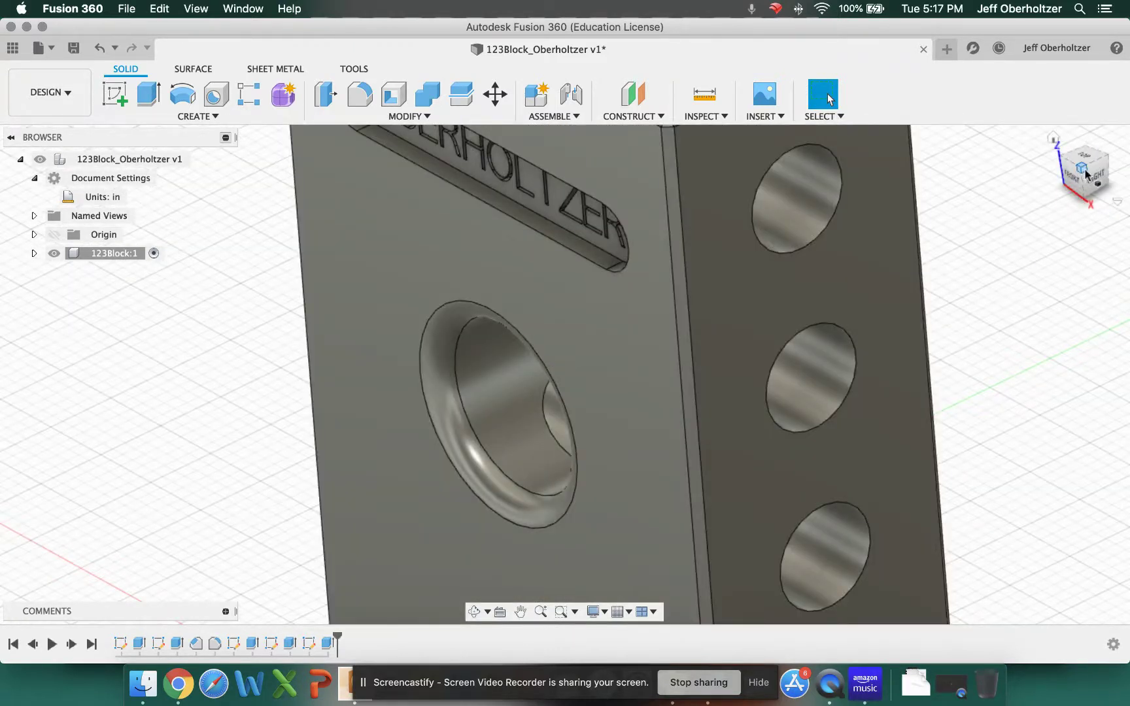
pyautogui.keyDown('shift'); pyautogui.moveTo(555, 361); pyautogui.dragTo(645, 418, button='middle'); pyautogui.keyUp('shift')
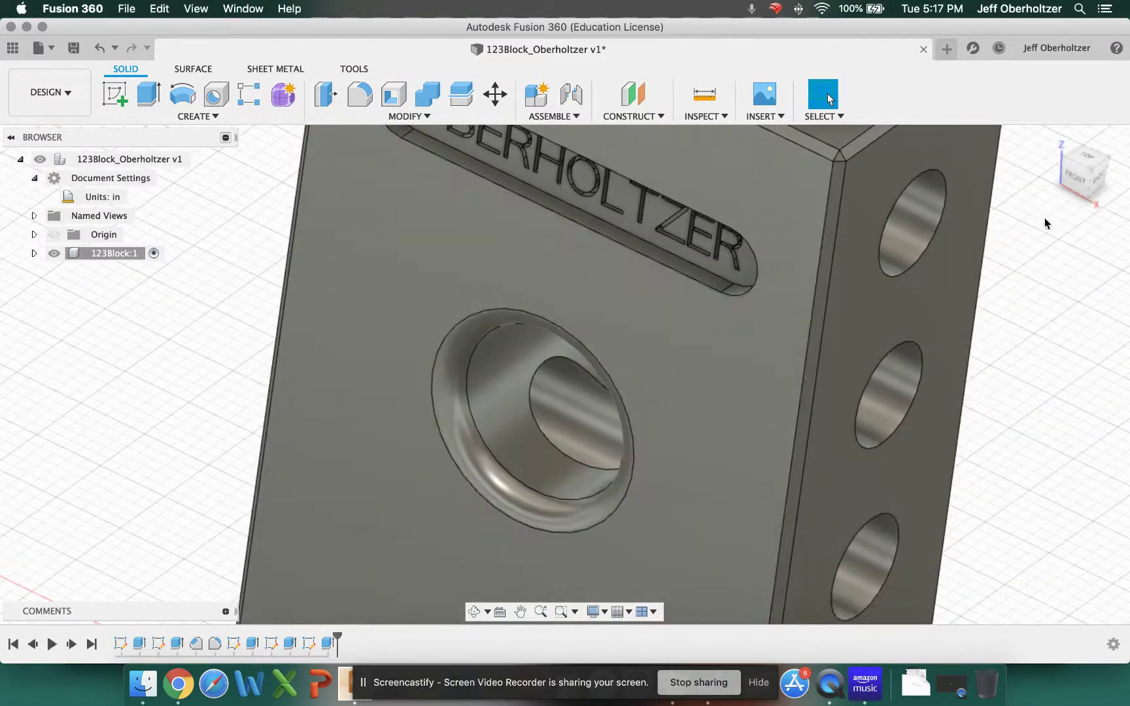
pyautogui.click(1099, 184)
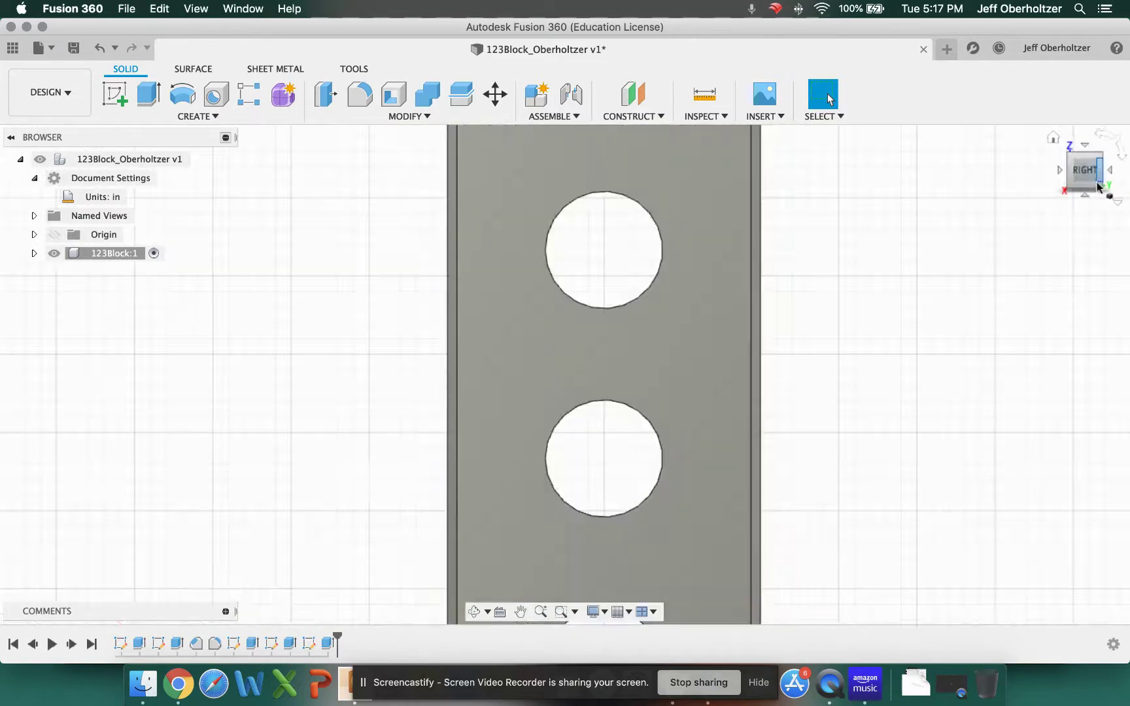
pyautogui.click(1069, 160)
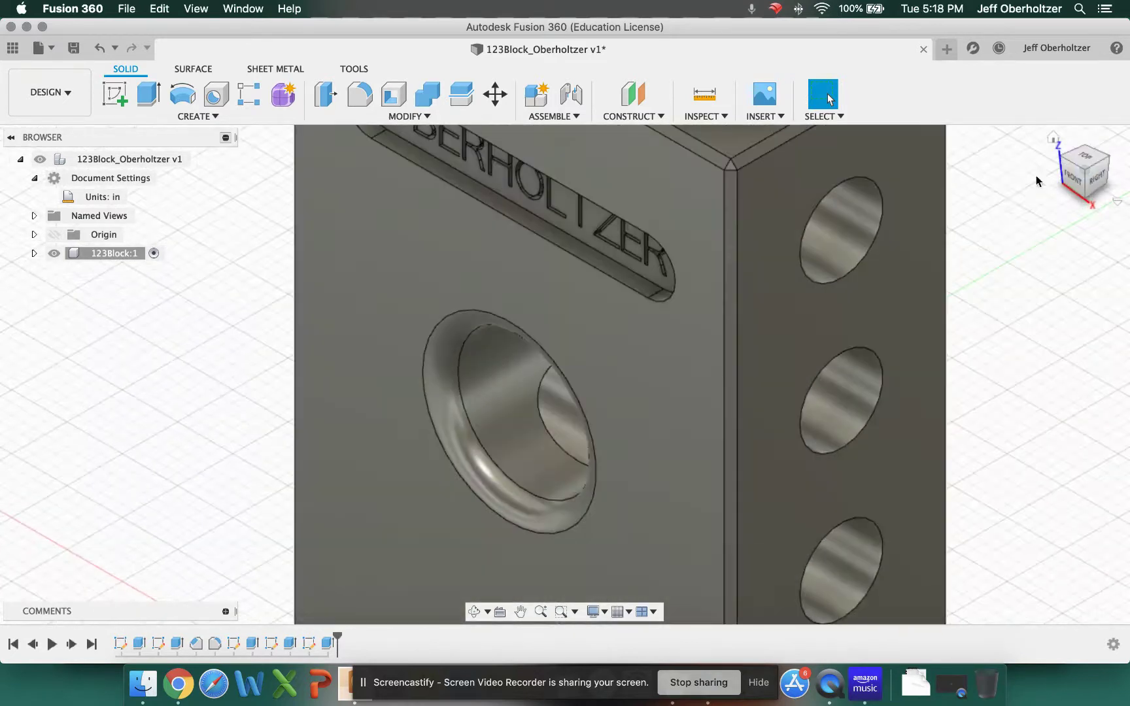
pyautogui.scroll(-2, 1047, 322)
pyautogui.scroll(3, 1046, 304)
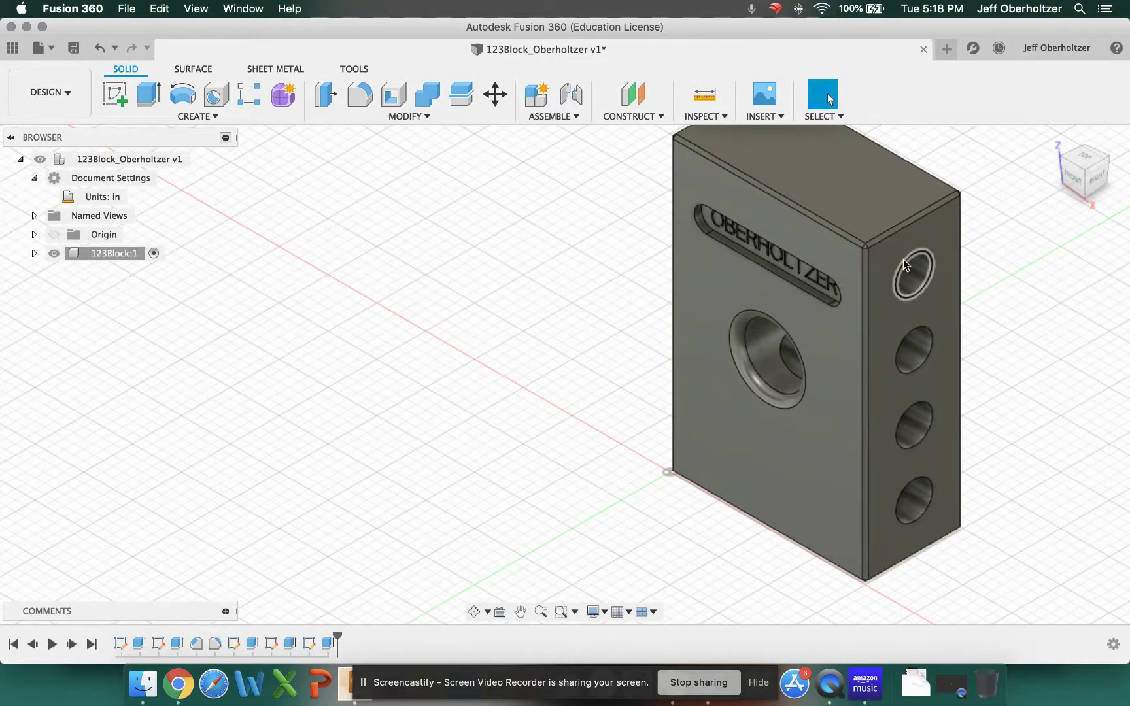
pyautogui.scroll(-2, 916, 193)
pyautogui.scroll(2, 935, 183)
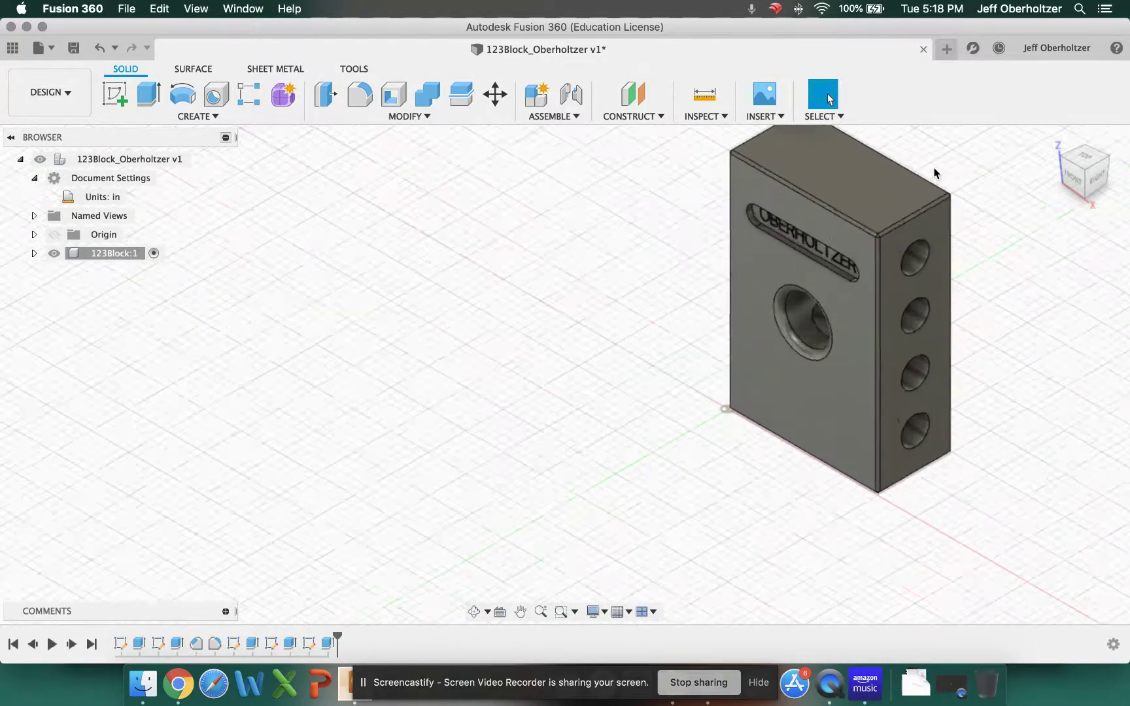
pyautogui.scroll(3, 935, 174)
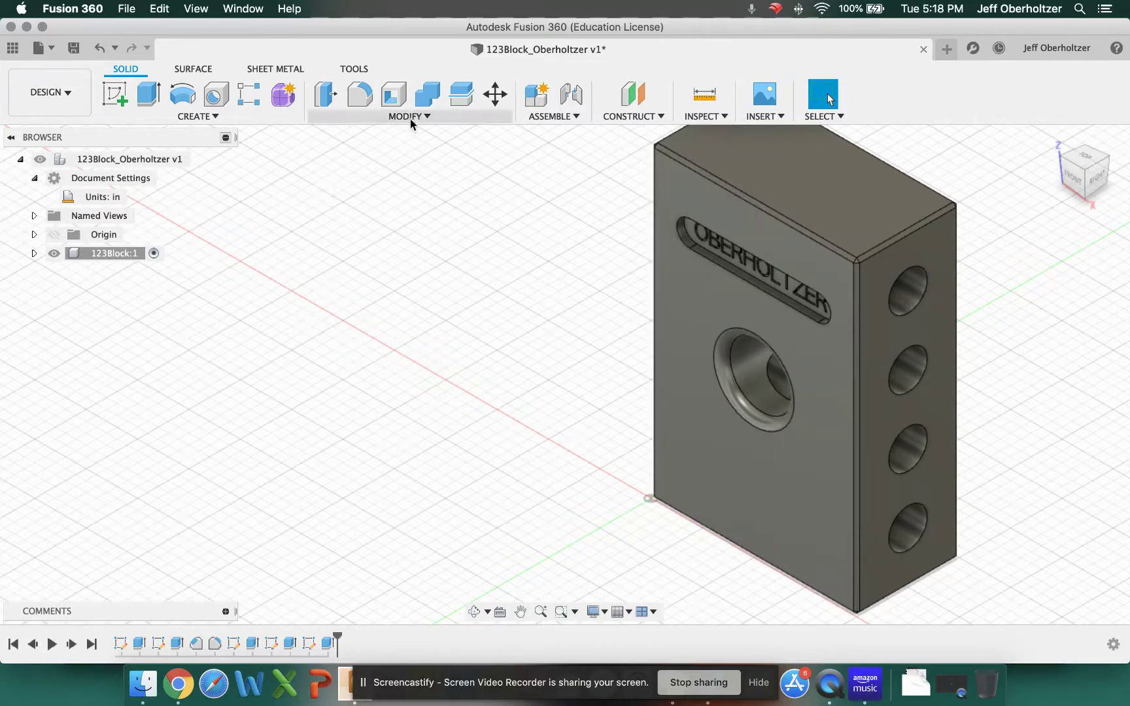
# Start a chamfer and select the edges of the four holes on the right face
pyautogui.click(395, 116)
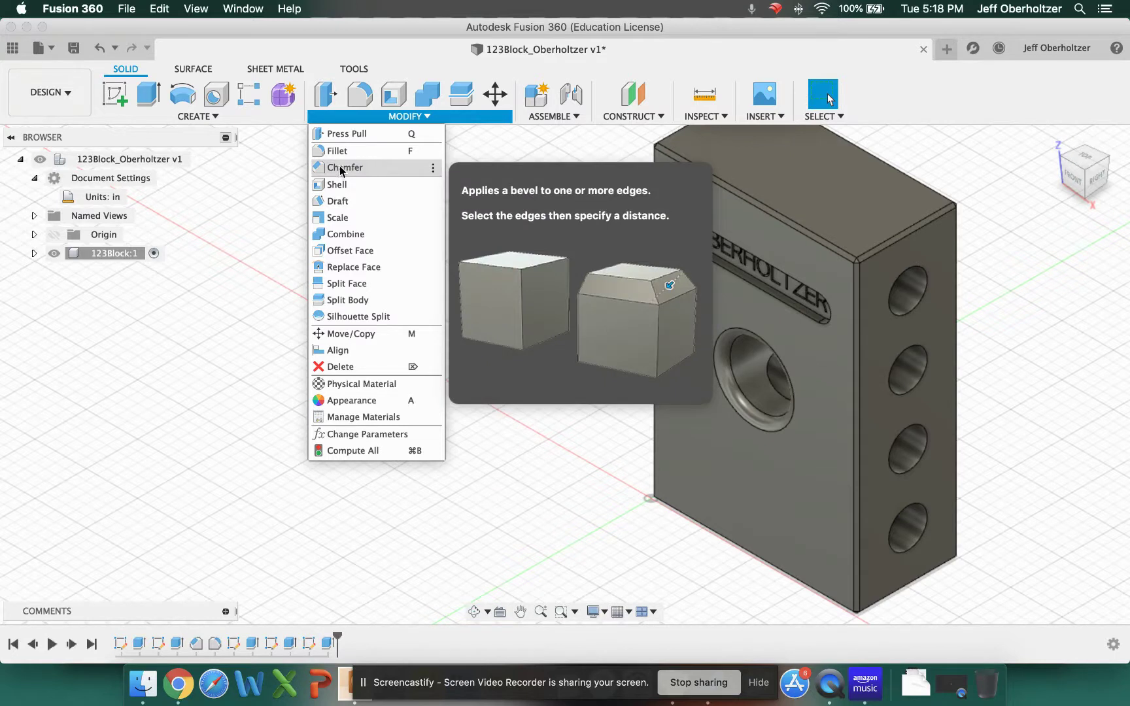
pyautogui.click(340, 168)
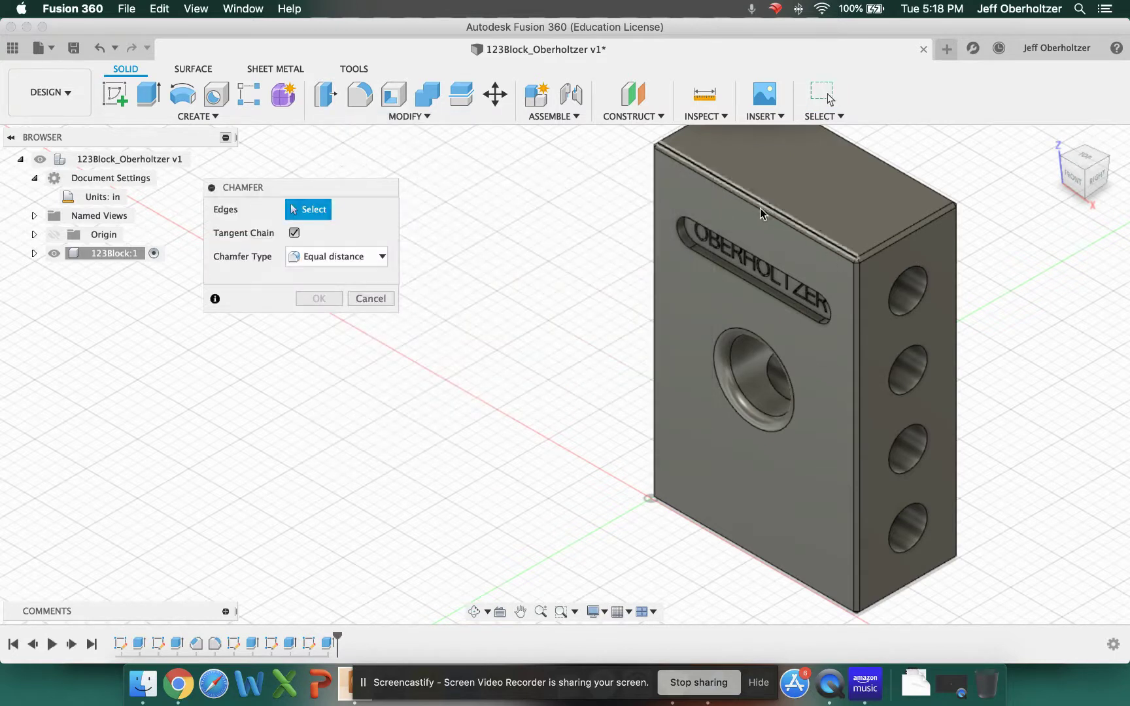
pyautogui.moveTo(373, 191); pyautogui.dragTo(453, 196)
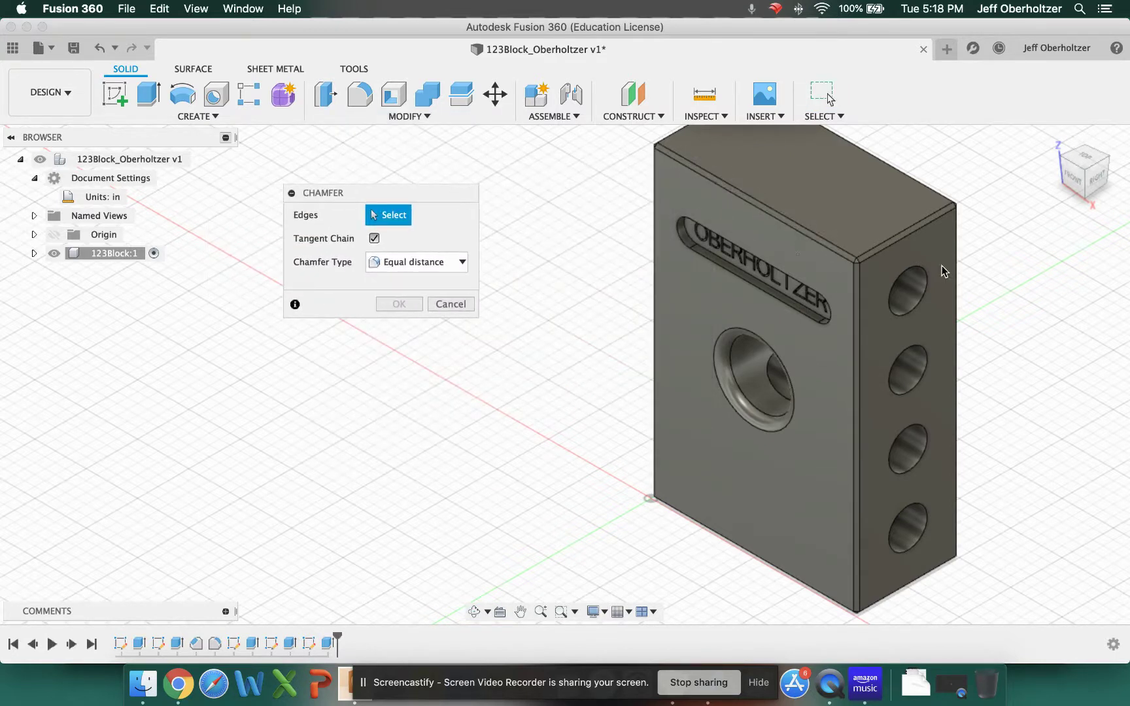
pyautogui.click(924, 283)
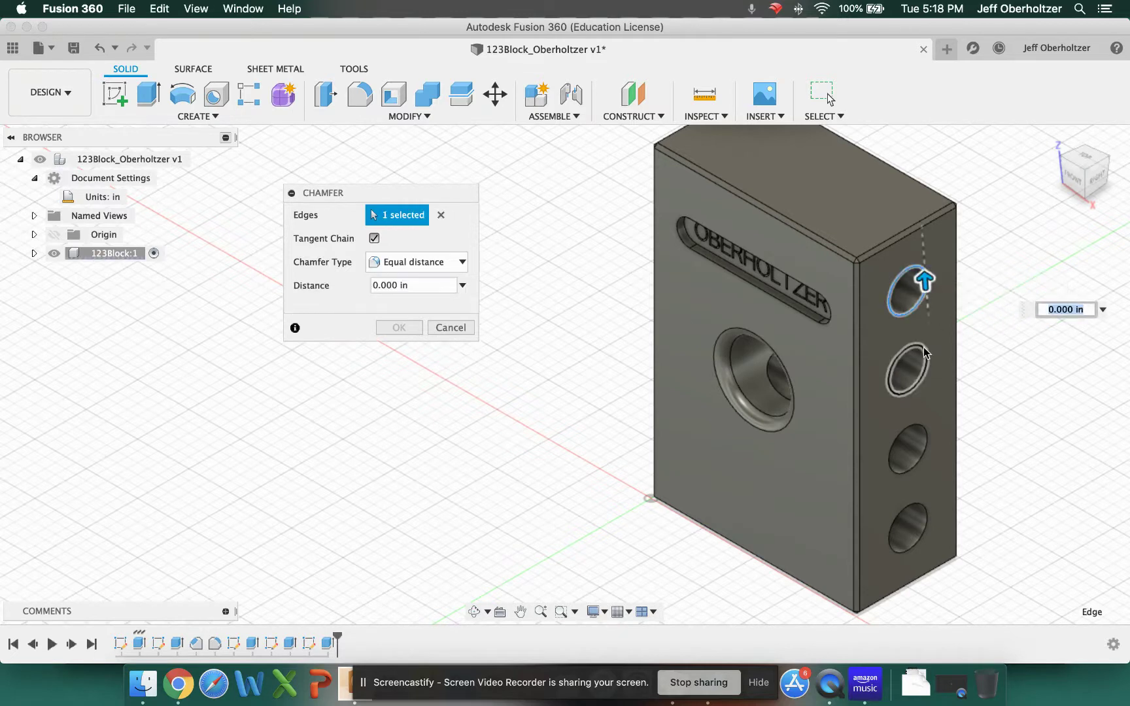
pyautogui.click(924, 354)
pyautogui.click(922, 442)
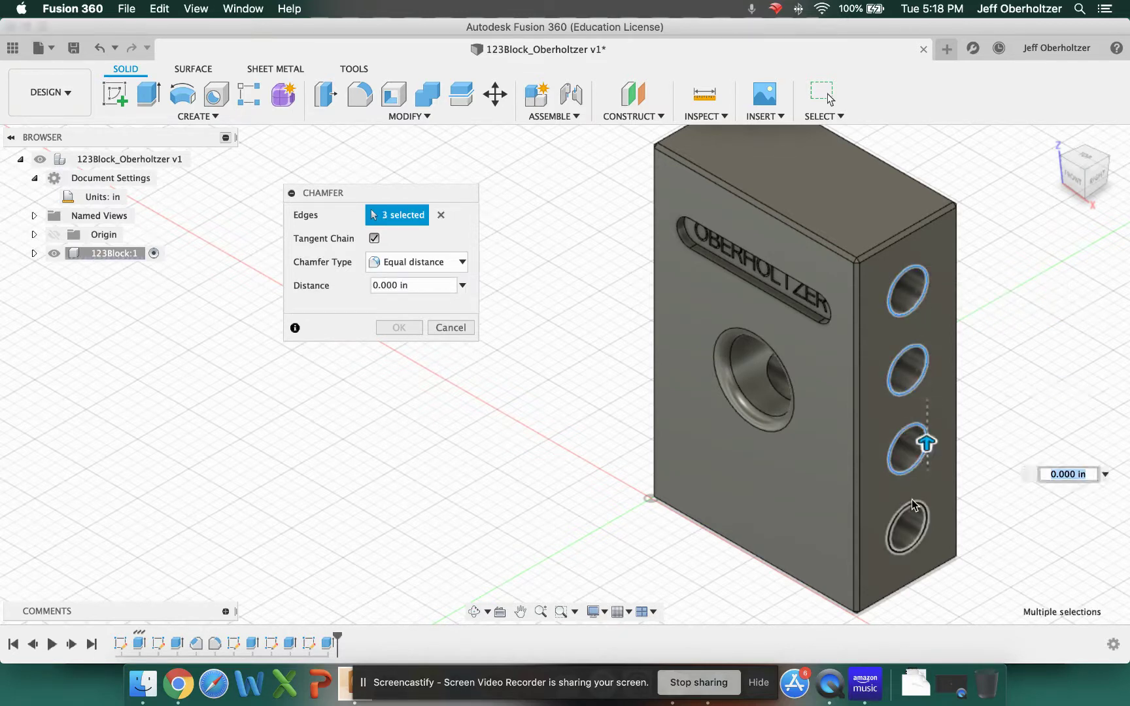
pyautogui.click(914, 502)
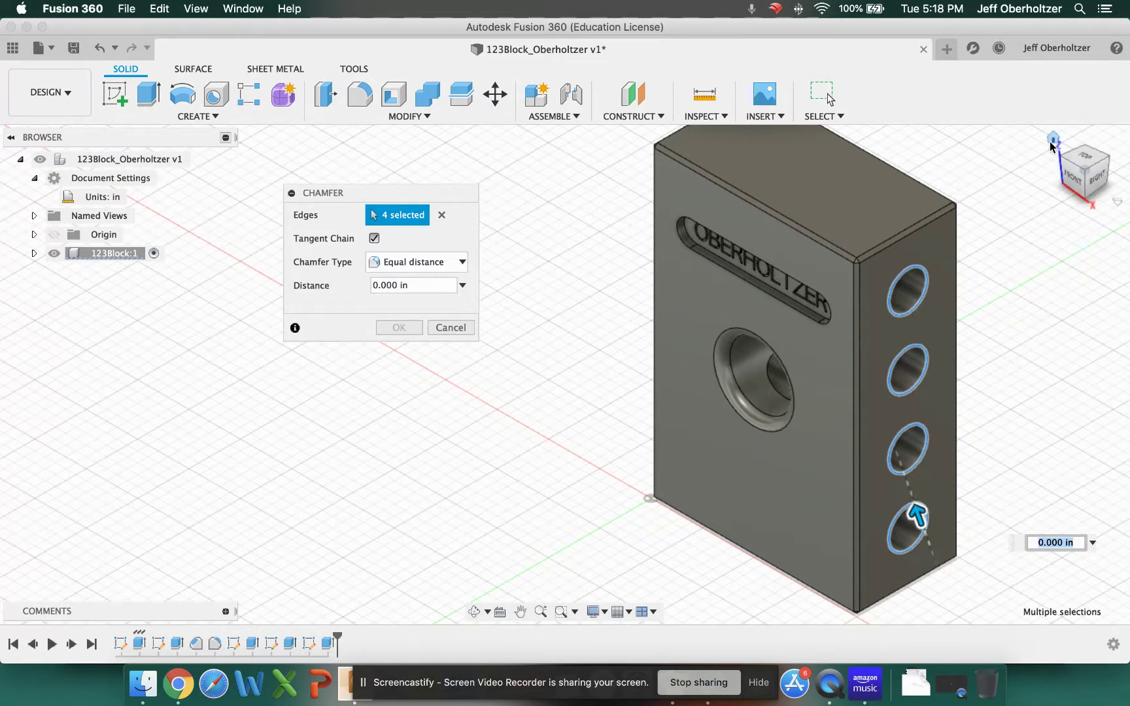
# Add the four front-face hole edges to the chamfer selection
pyautogui.click(1053, 139)
pyautogui.scroll(-3, 418, 416)
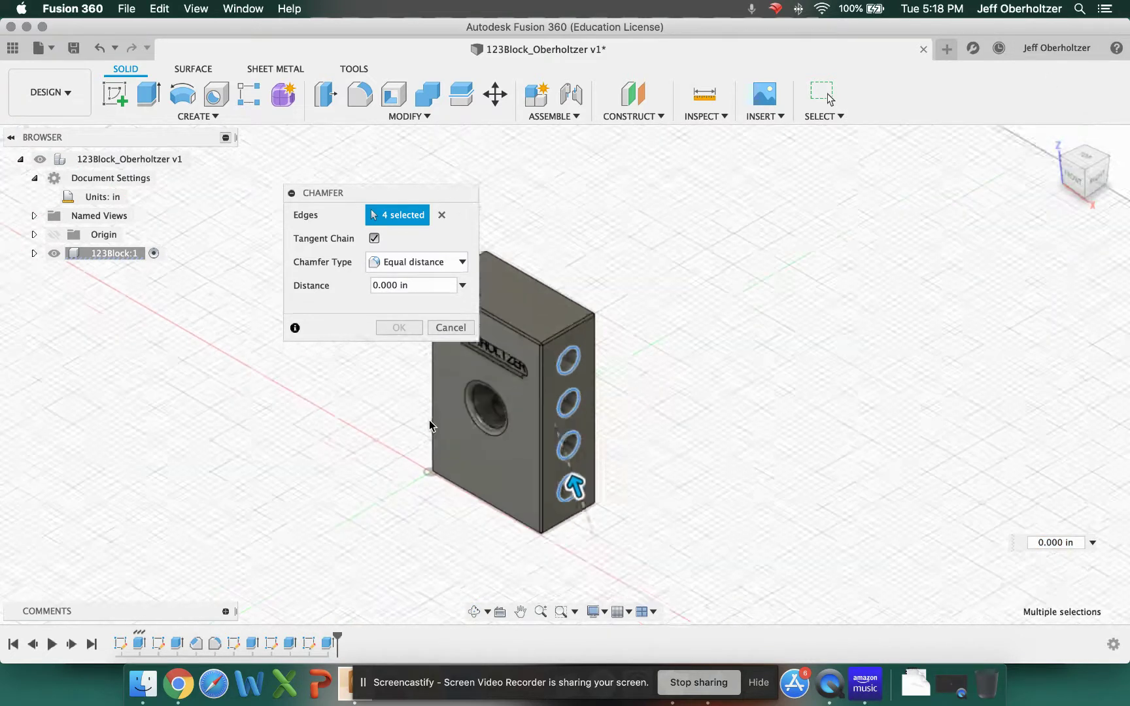
pyautogui.scroll(5, 415, 414)
pyautogui.scroll(-2, 416, 414)
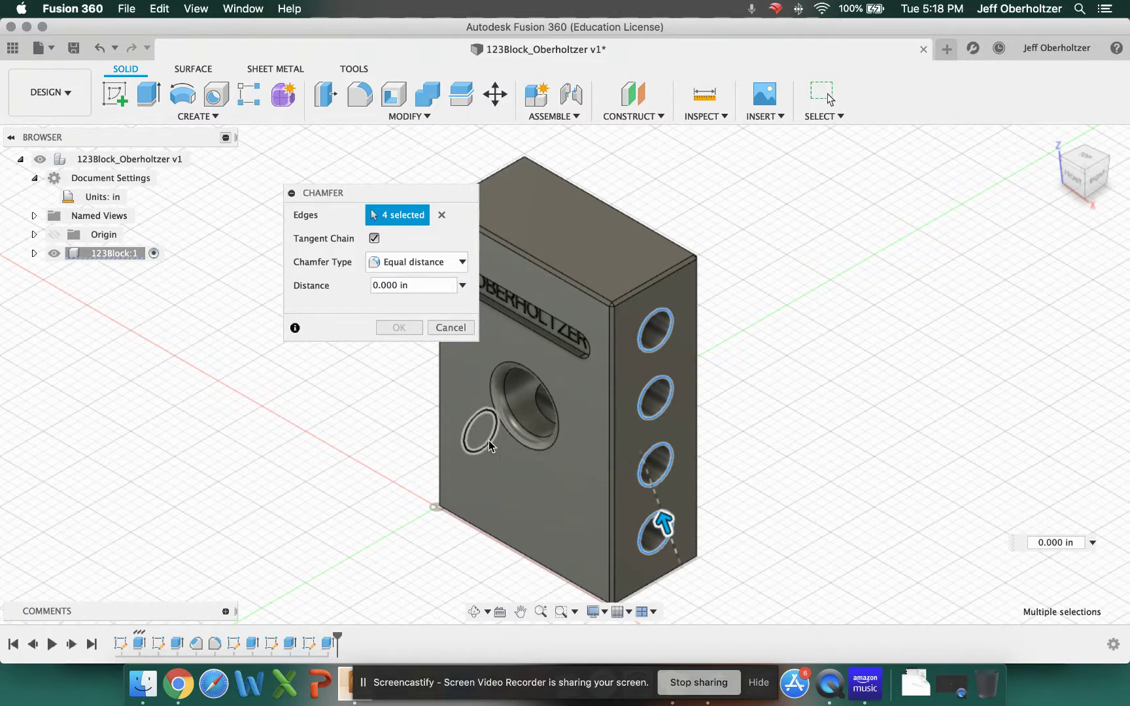
pyautogui.click(489, 441)
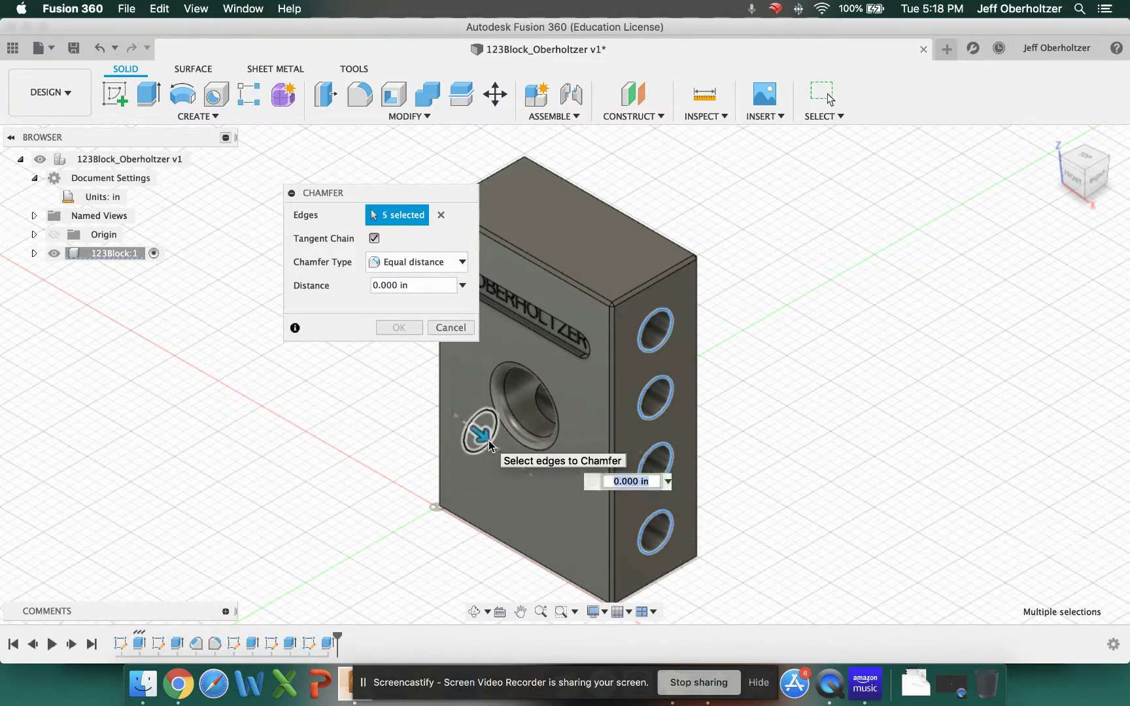
pyautogui.click(482, 387)
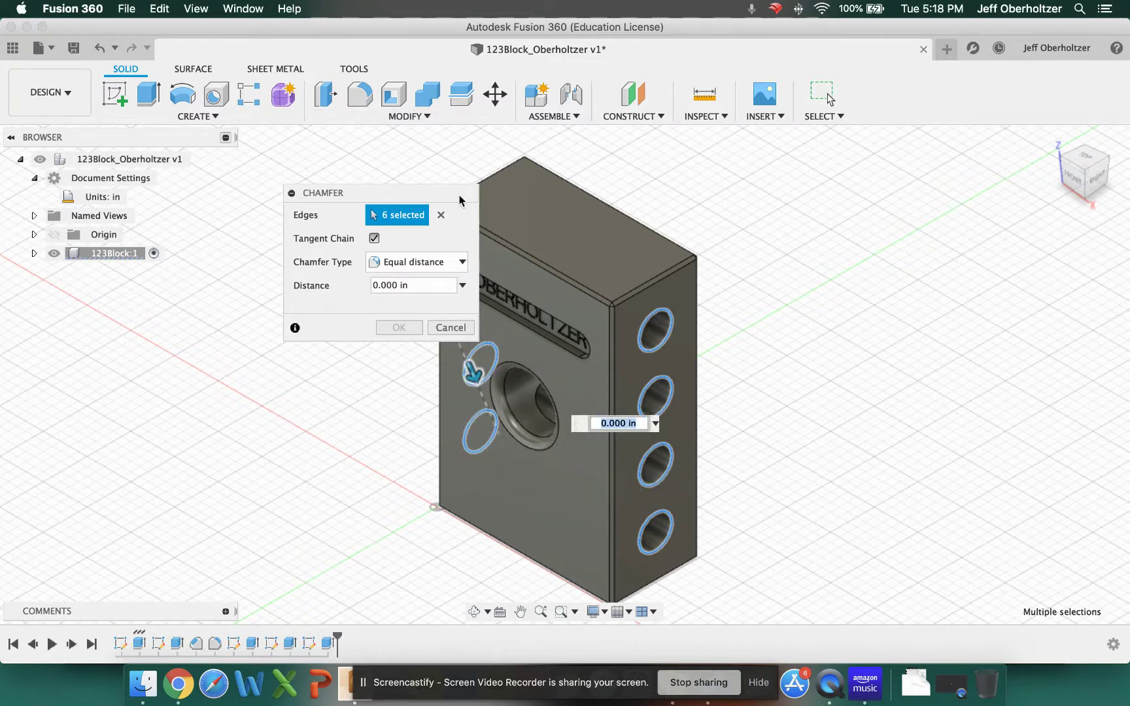
pyautogui.moveTo(437, 199); pyautogui.dragTo(283, 199)
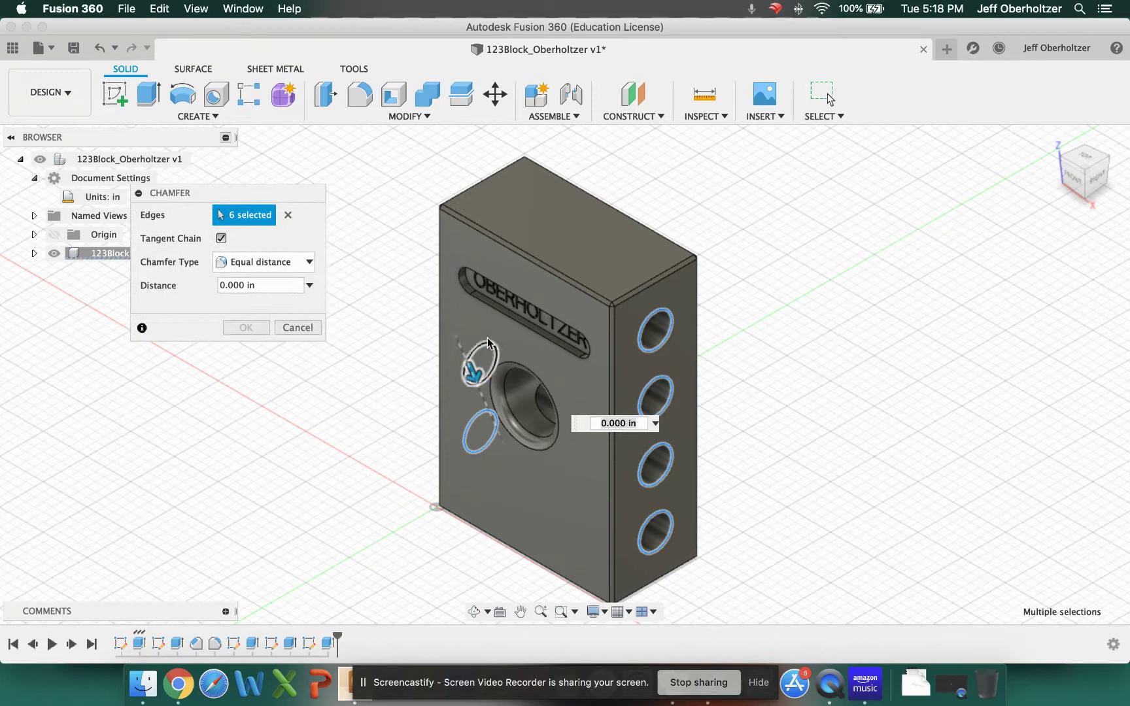
pyautogui.click(472, 294)
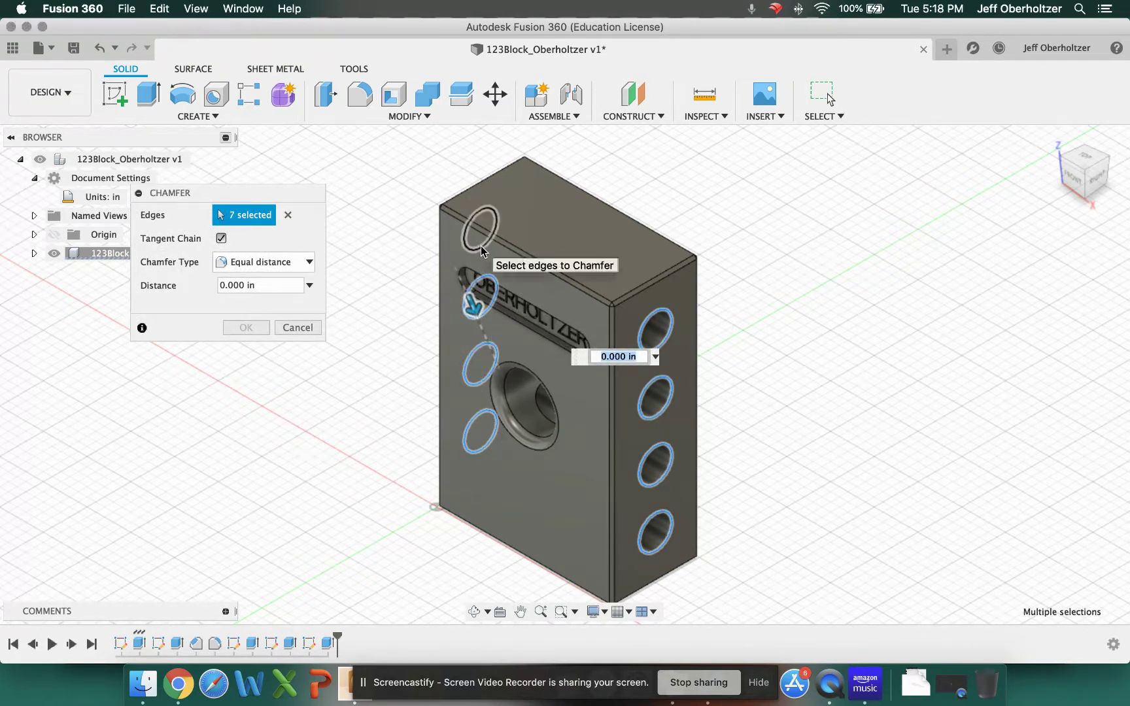
pyautogui.click(470, 237)
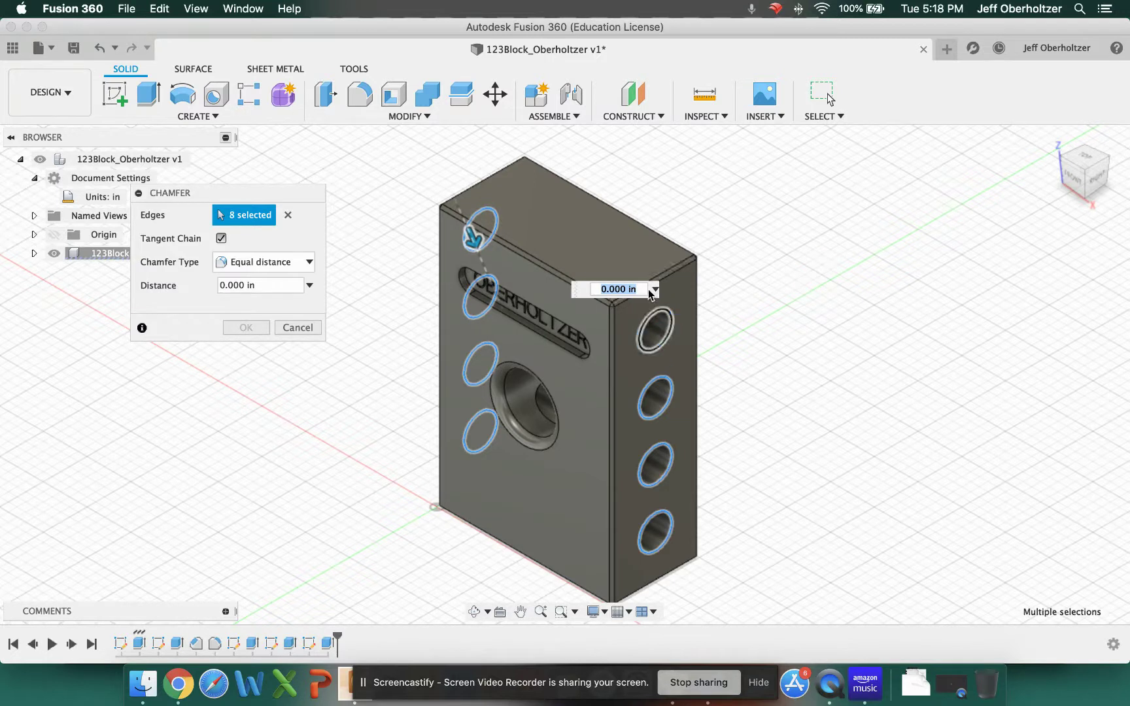
# Set the chamfer distance to 0.030 in and apply it to all eight edges
pyautogui.doubleClick(244, 284)
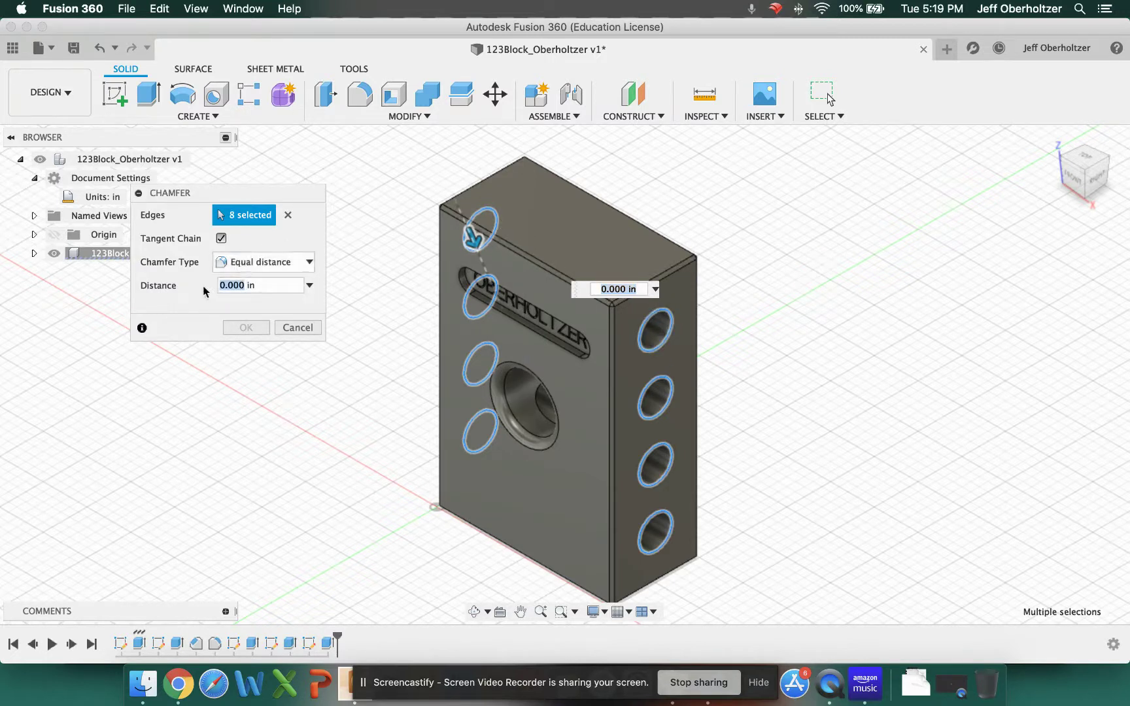
pyautogui.write('.030')
pyautogui.press('Return')
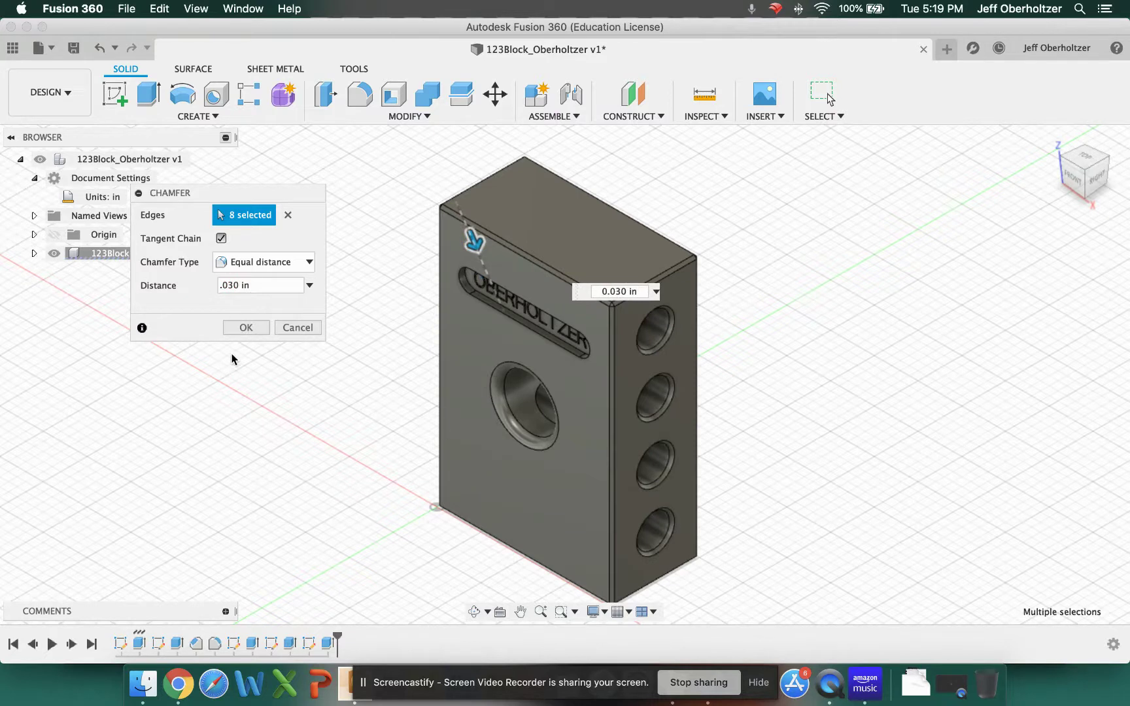
pyautogui.click(247, 327)
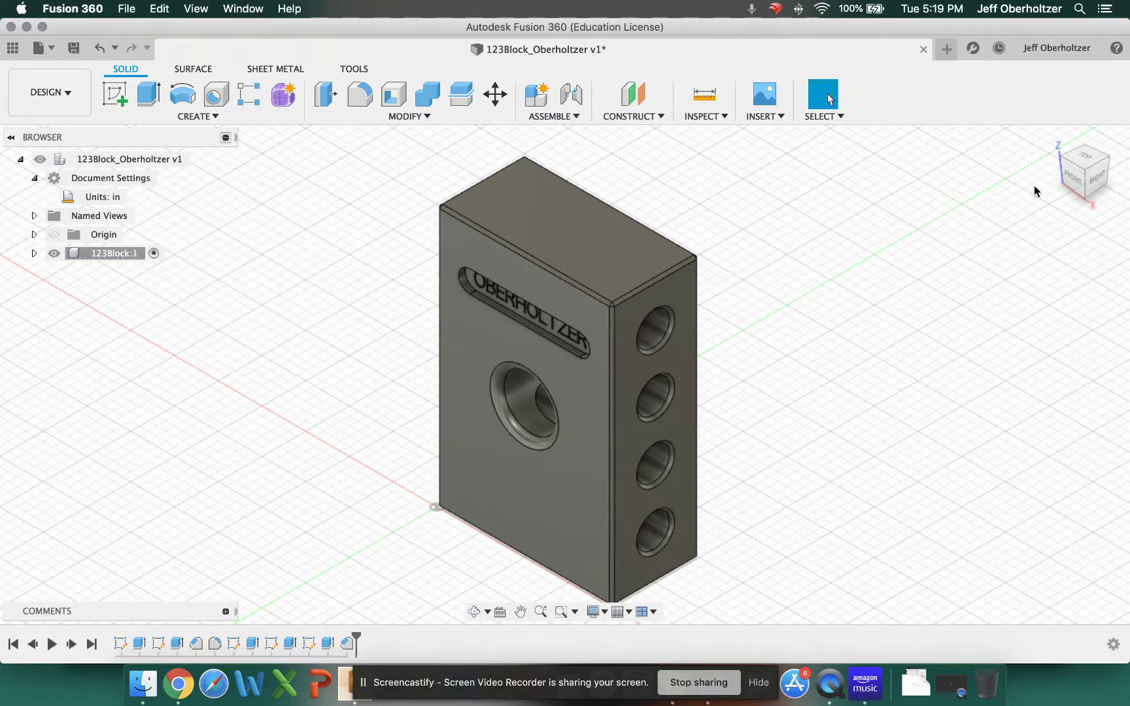
pyautogui.click(1056, 163)
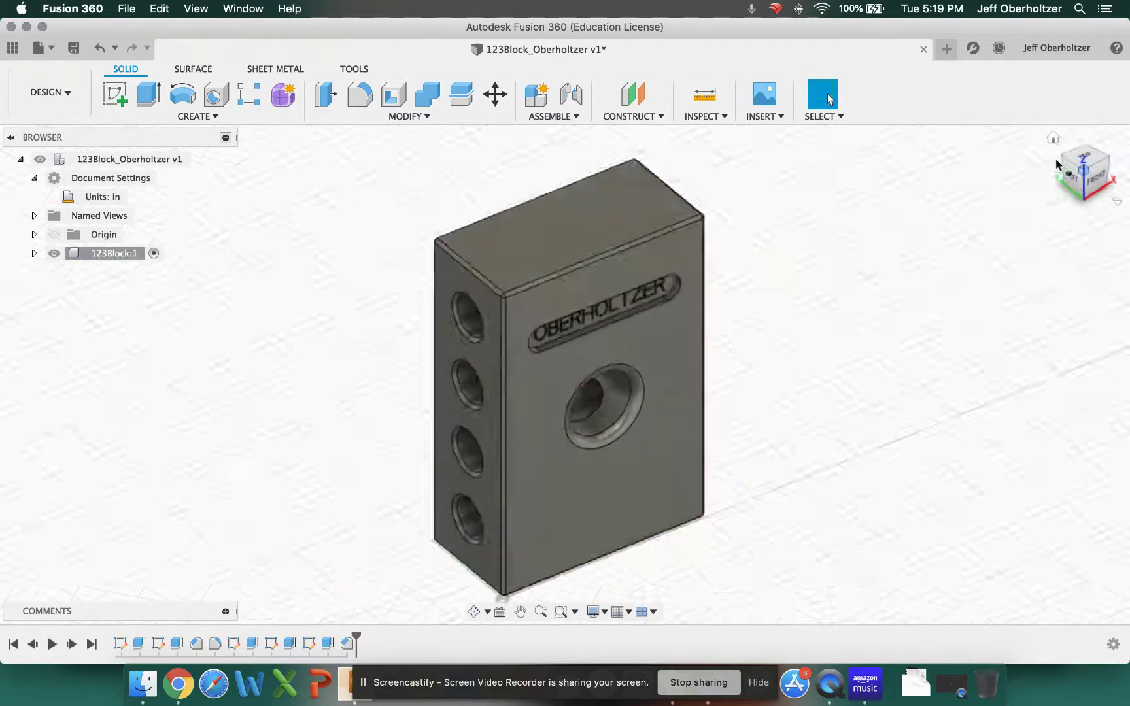
pyautogui.click(1109, 165)
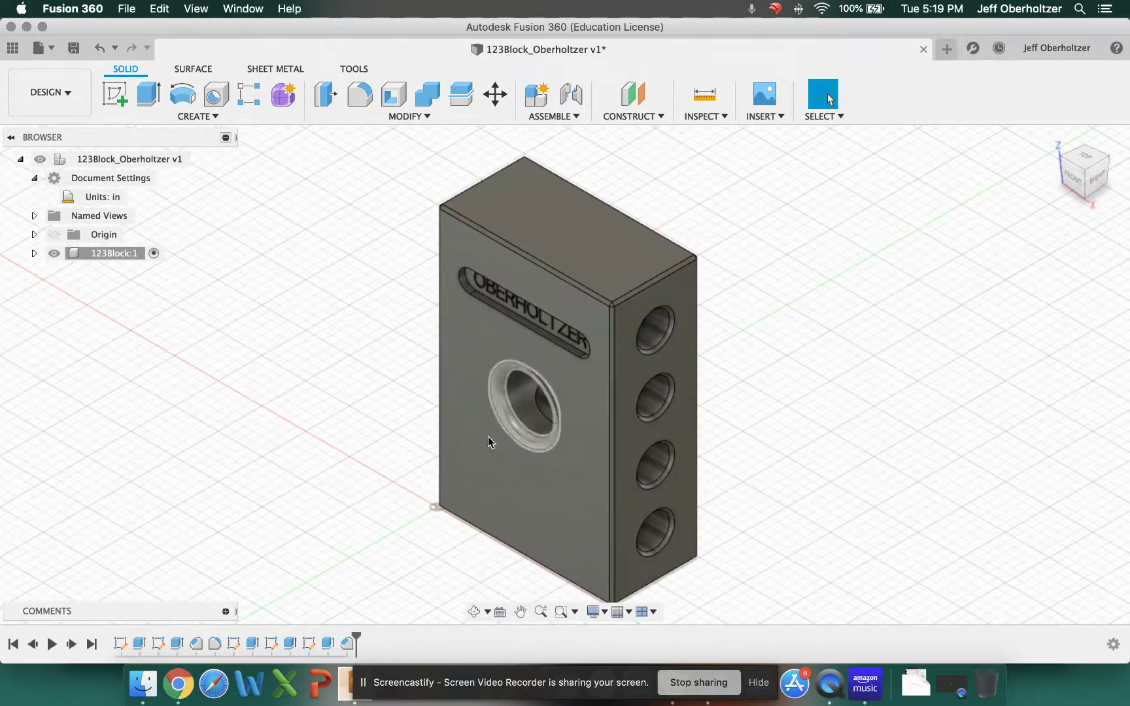
pyautogui.keyDown('shift'); pyautogui.moveTo(500, 450); pyautogui.dragTo(555, 279, button='middle'); pyautogui.keyUp('shift')
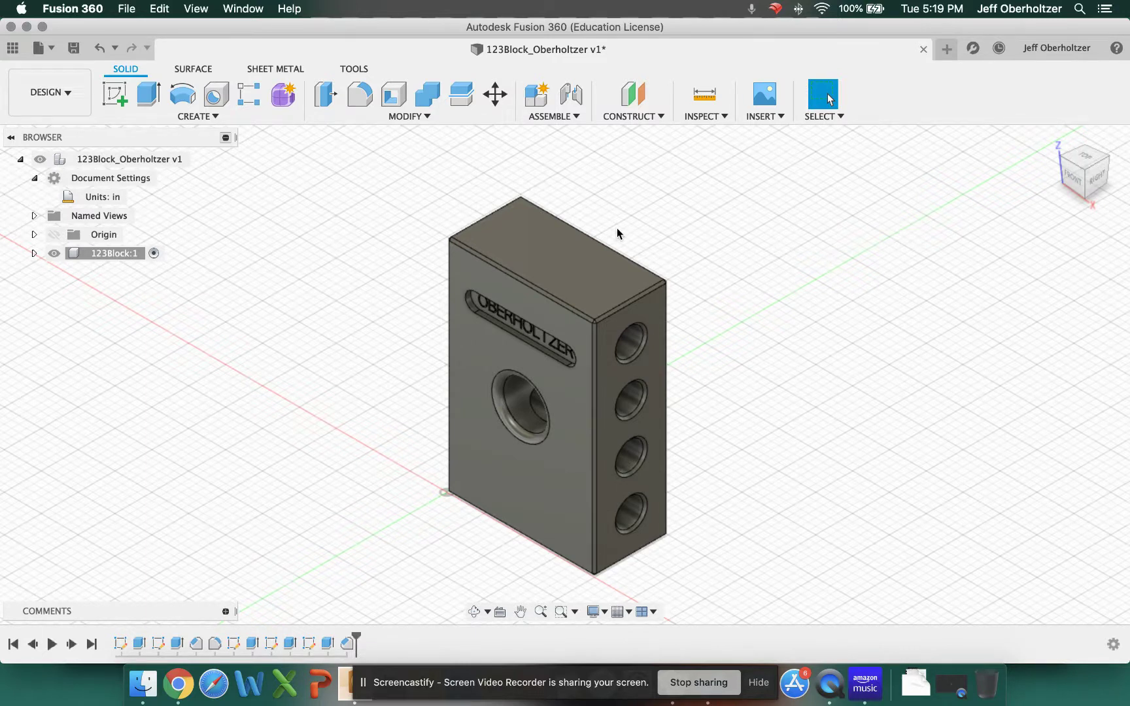
pyautogui.doubleClick(326, 645)
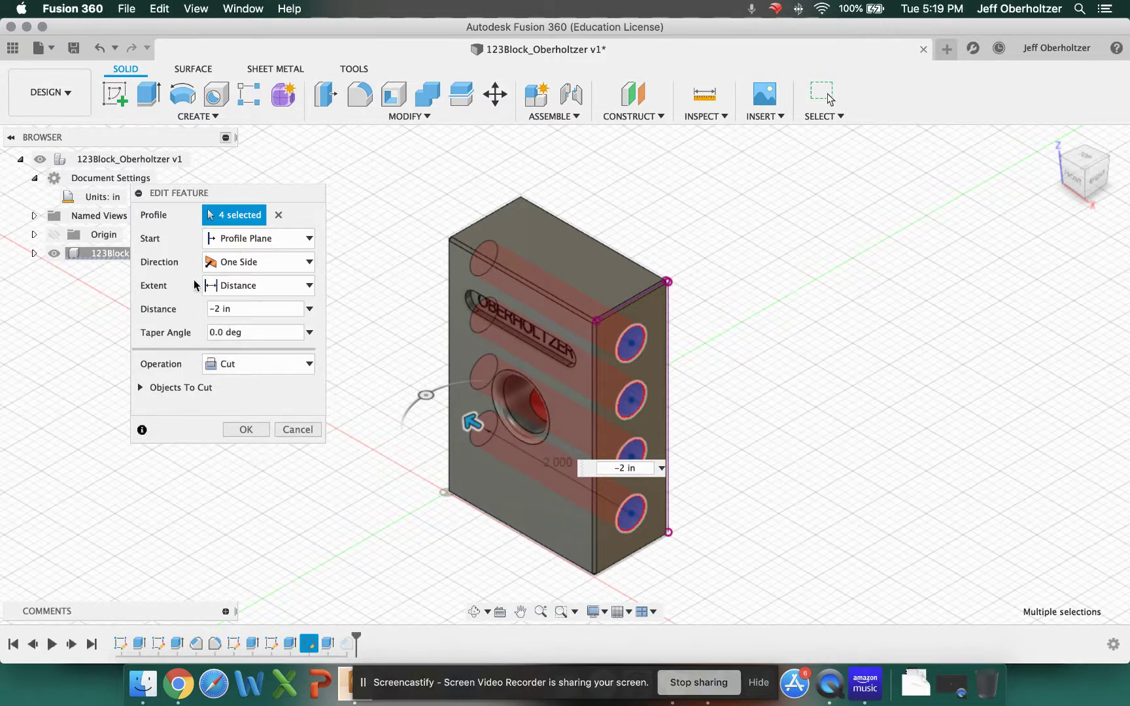
pyautogui.click(298, 429)
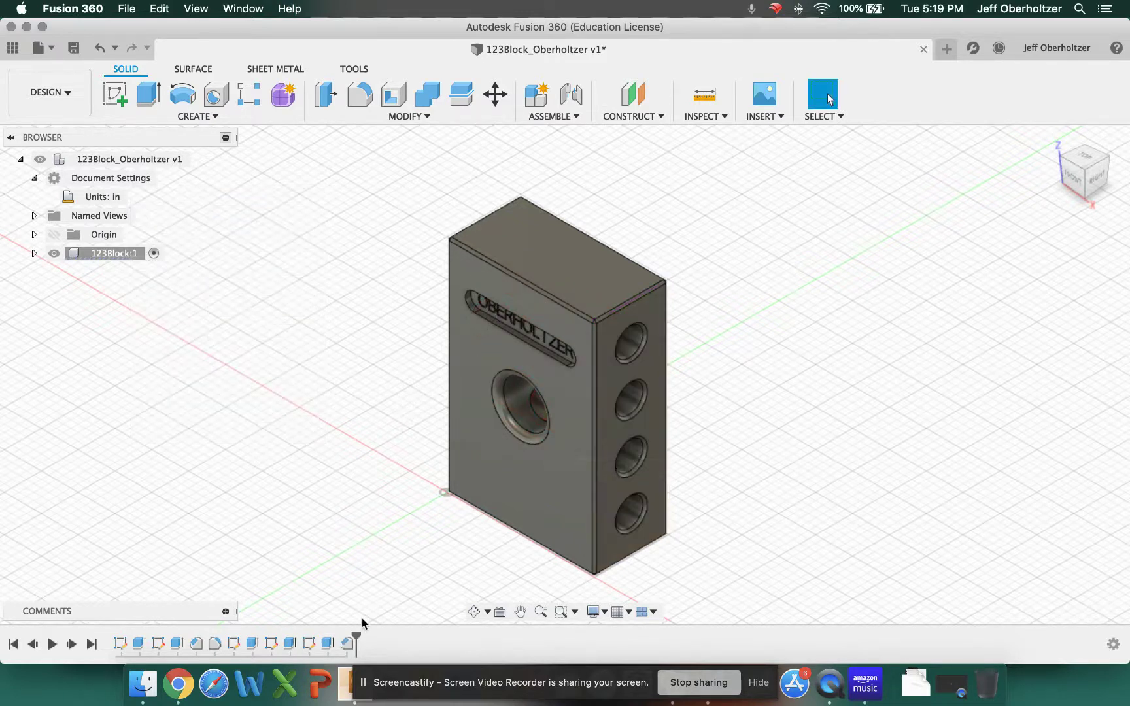